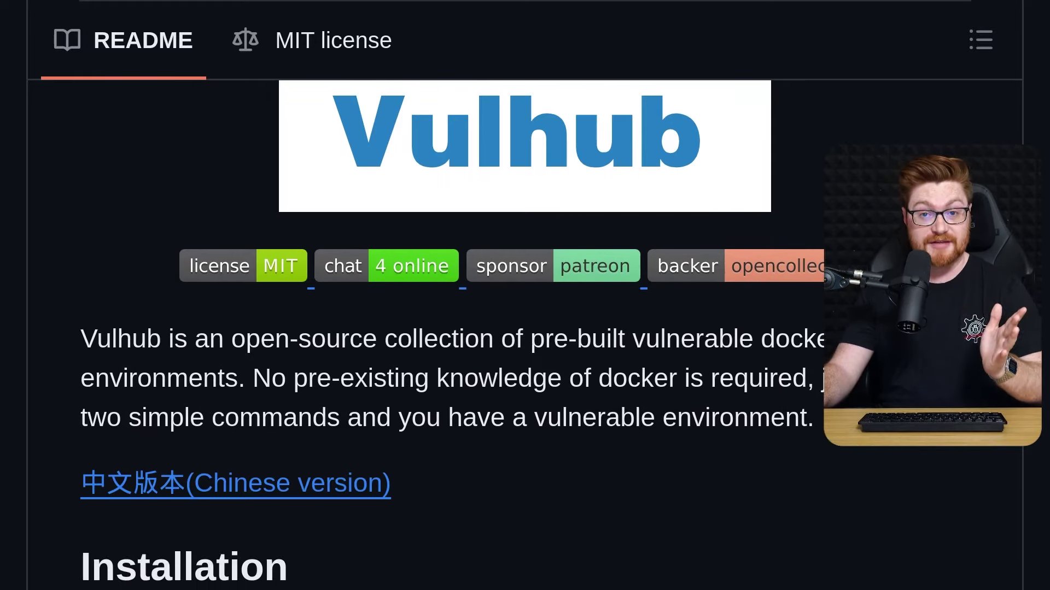
{"action": "scroll", "coordinate": [526, 329], "scroll_direction": "down", "scroll_amount": 1}
{"action": "scroll", "coordinate": [525, 328], "scroll_direction": "down", "scroll_amount": 1}
{"action": "scroll", "coordinate": [525, 328], "scroll_direction": "down", "scroll_amount": 1}
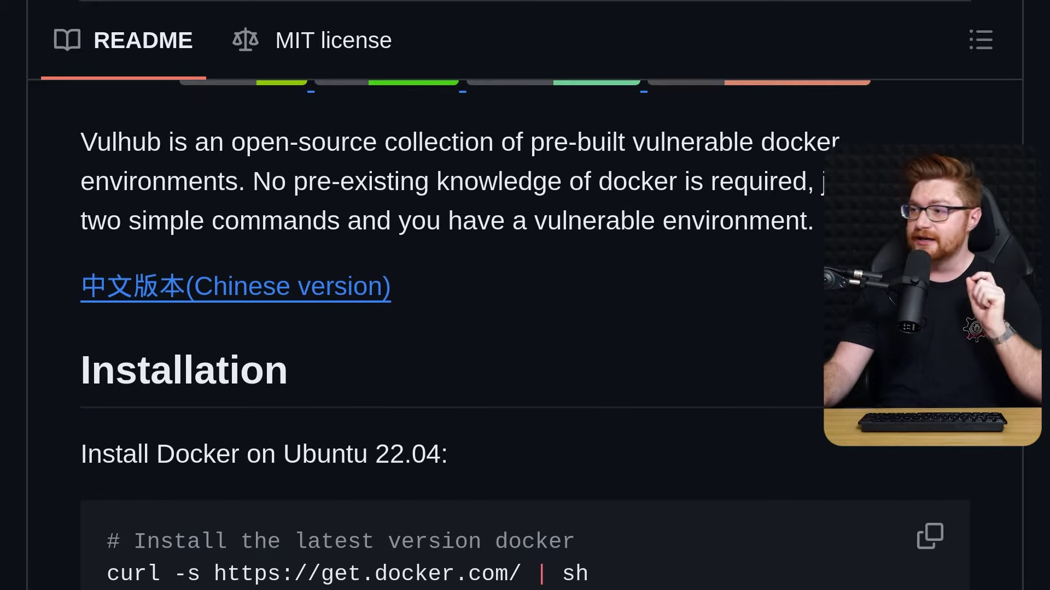
Open the vulhub metabase folder and its CVE-2021-41277 lab
{"action": "left_click_drag", "start_coordinate": [631, 139], "coordinate": [853, 182]}
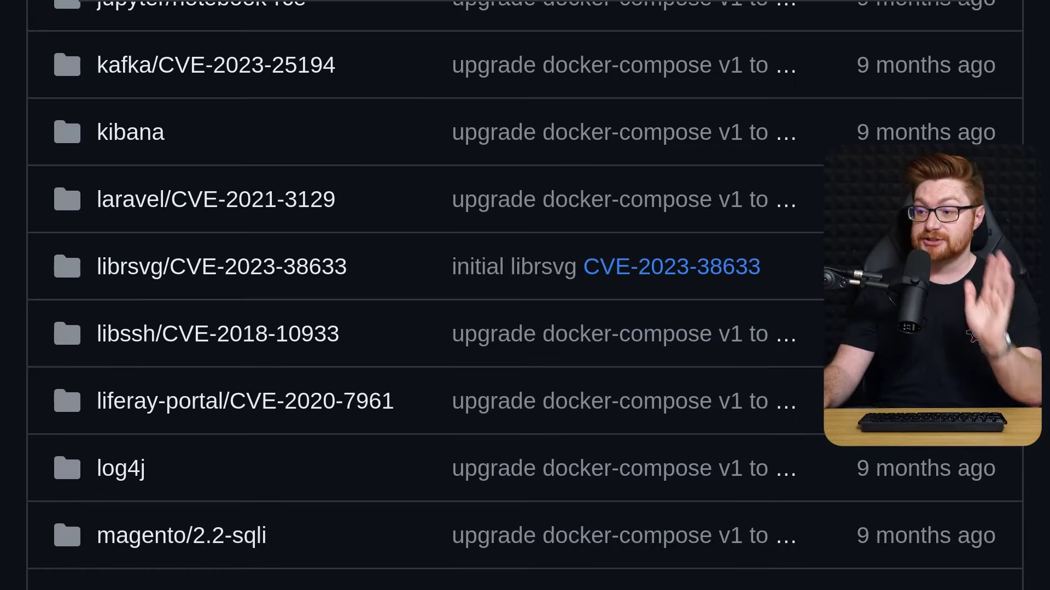
{"action": "scroll", "coordinate": [645, 346], "scroll_direction": "down", "scroll_amount": 5}
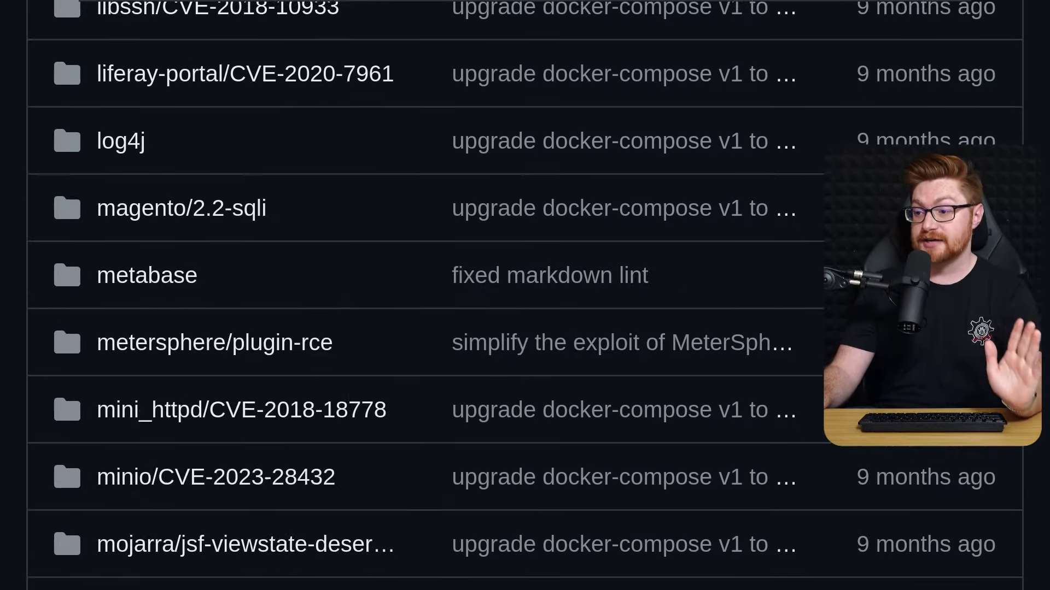
{"action": "left_click", "coordinate": [147, 275]}
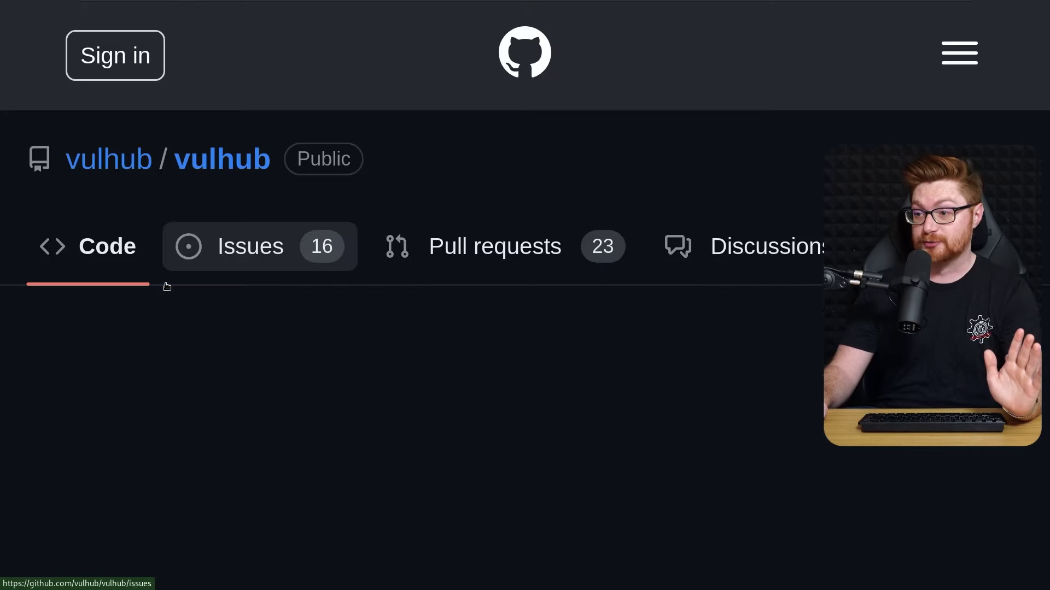
{"action": "scroll", "coordinate": [481, 332], "scroll_direction": "down", "scroll_amount": 2}
{"action": "scroll", "coordinate": [502, 309], "scroll_direction": "down", "scroll_amount": 3}
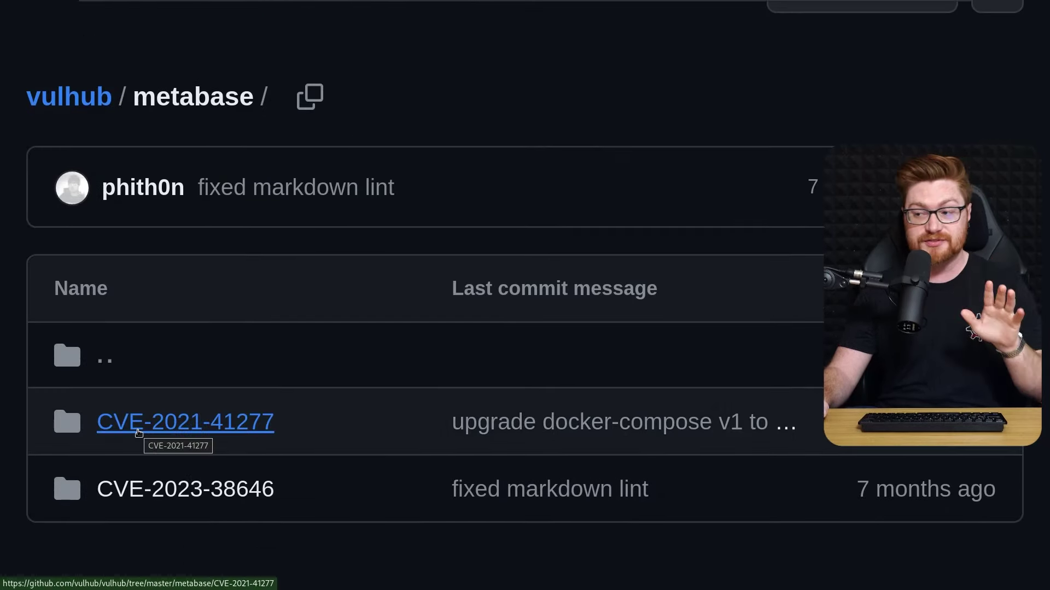
{"action": "left_click", "coordinate": [138, 433]}
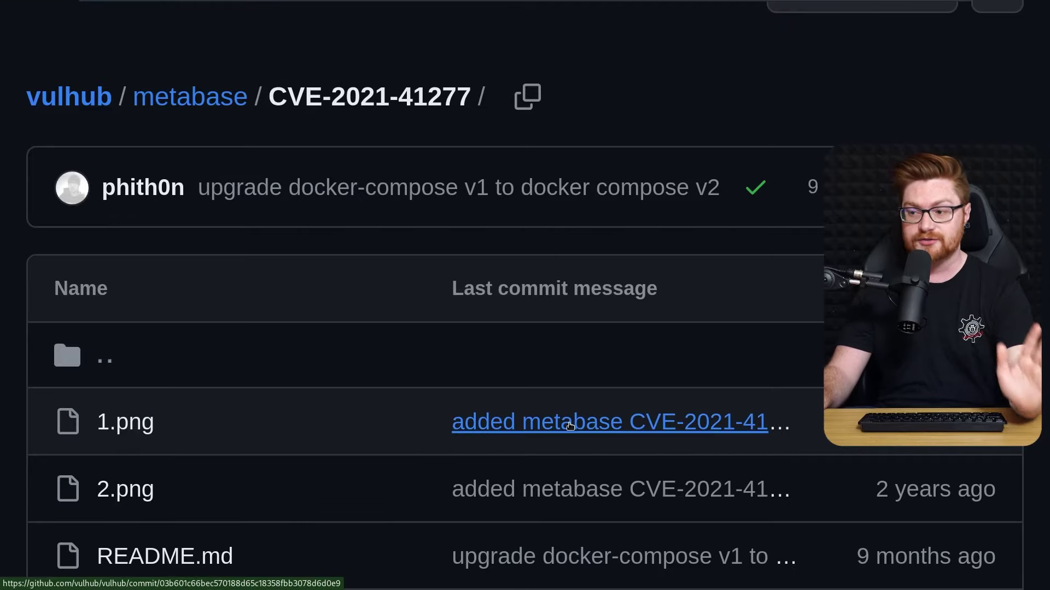
{"action": "scroll", "coordinate": [570, 426], "scroll_direction": "down", "scroll_amount": 3}
{"action": "scroll", "coordinate": [570, 425], "scroll_direction": "down", "scroll_amount": 3}
{"action": "scroll", "coordinate": [571, 426], "scroll_direction": "down", "scroll_amount": 3}
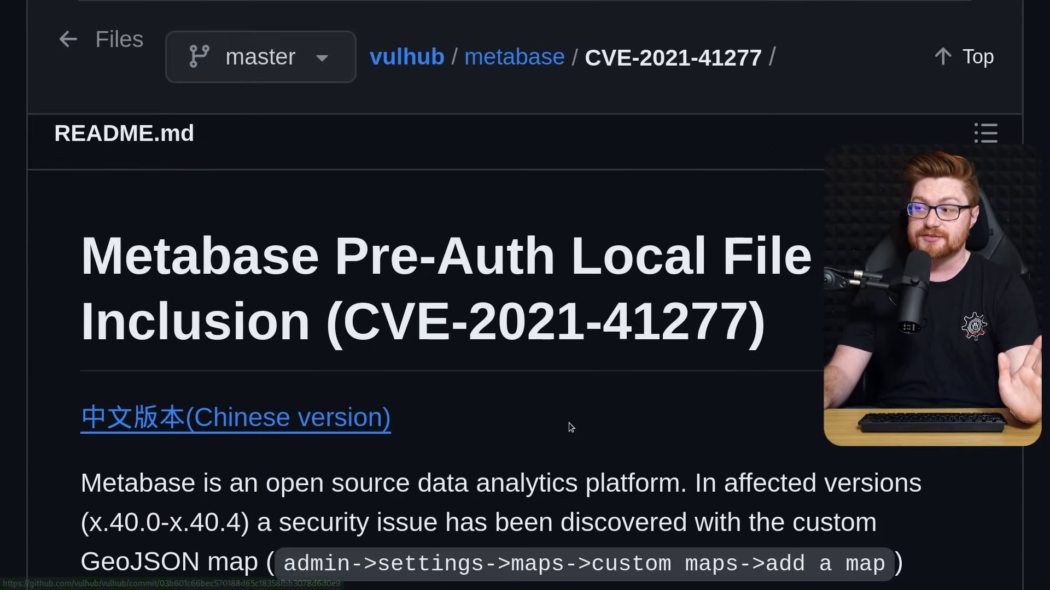
{"action": "scroll", "coordinate": [570, 425], "scroll_direction": "down", "scroll_amount": 1}
Highlight 'Local File Inclusion' and 'Pre-Auth' in the README heading
{"action": "double_click", "coordinate": [574, 196]}
{"action": "left_click_drag", "start_coordinate": [619, 194], "coordinate": [512, 256]}
{"action": "left_click", "coordinate": [377, 199]}
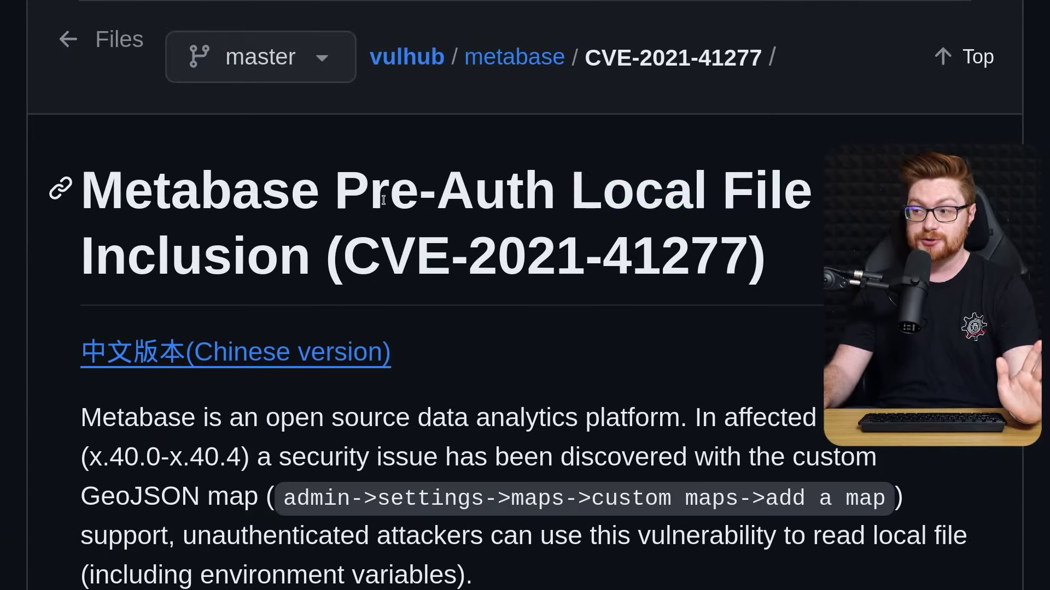
{"action": "left_click_drag", "start_coordinate": [376, 199], "coordinate": [489, 184]}
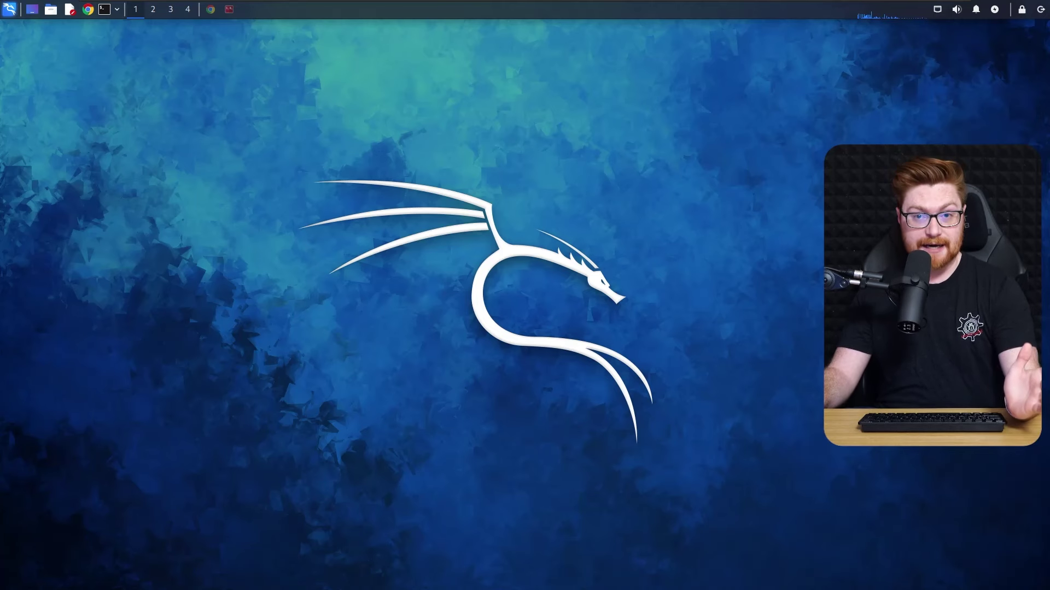
Review the curl exploit's /api/geojson endpoint and file:////etc/passwd path under Vulnerability Reproduce
{"action": "left_click", "coordinate": [229, 10]}
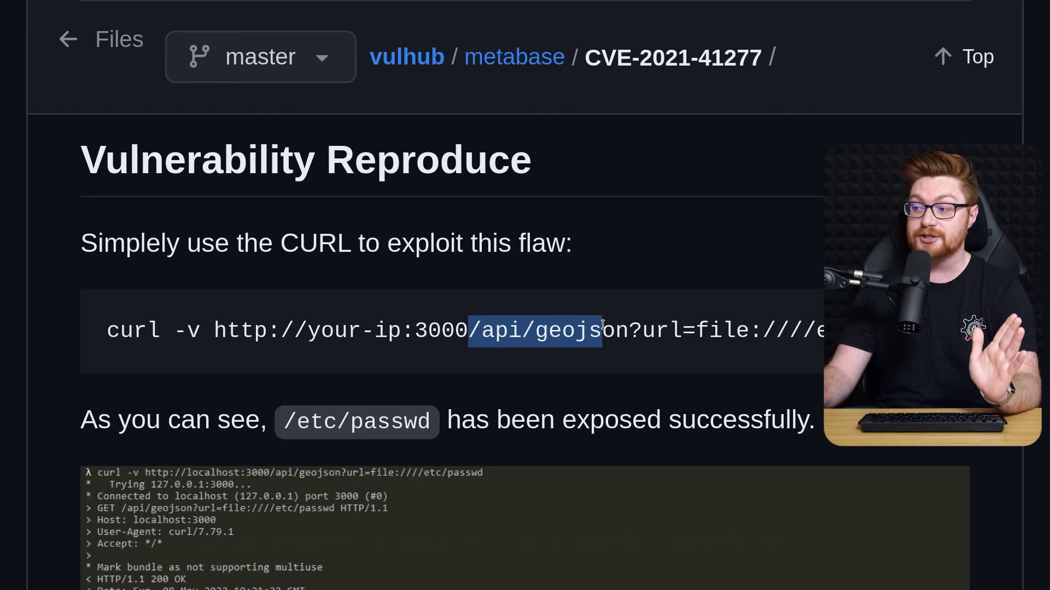
{"action": "left_click", "coordinate": [647, 333]}
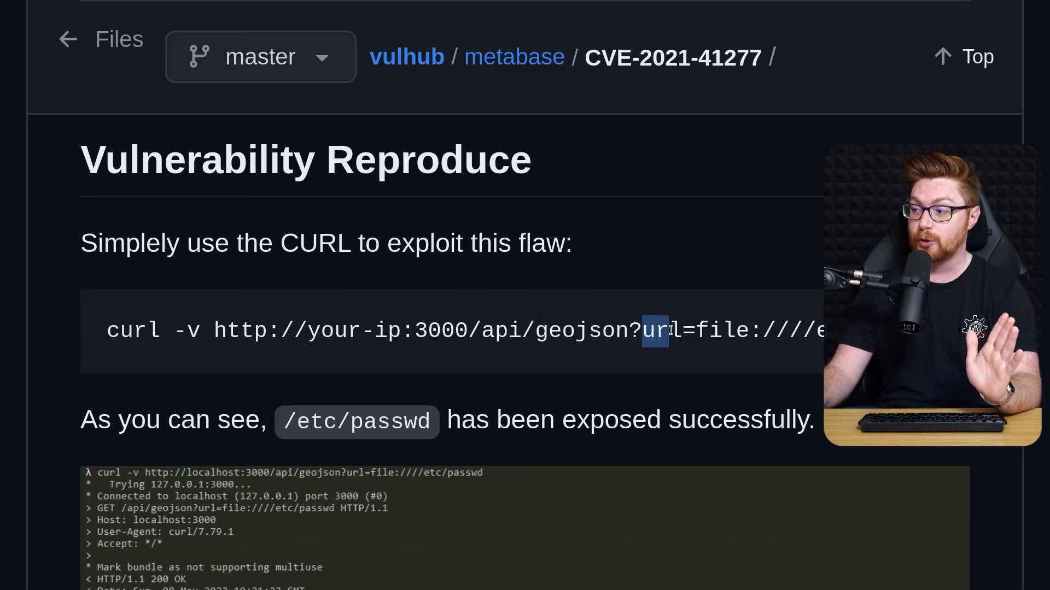
{"action": "left_click_drag", "start_coordinate": [821, 331], "coordinate": [824, 330]}
{"action": "left_click", "coordinate": [823, 330]}
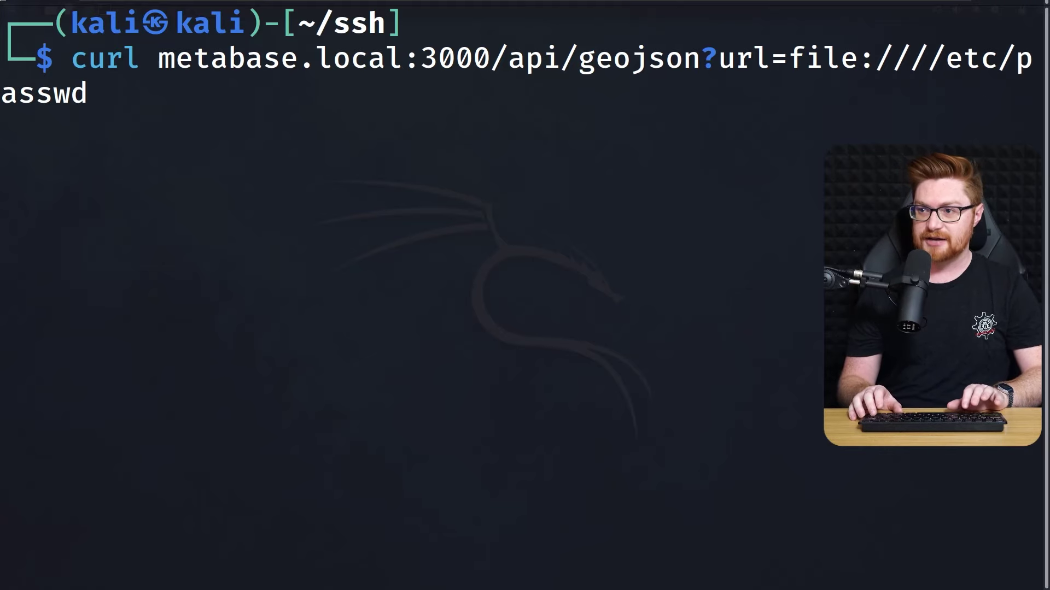
Read the target's /etc/hosts via geojson curl, then confirm locally metabase.local maps to 172.17.0.2
{"action": "key", "text": "ctrl+minus"}
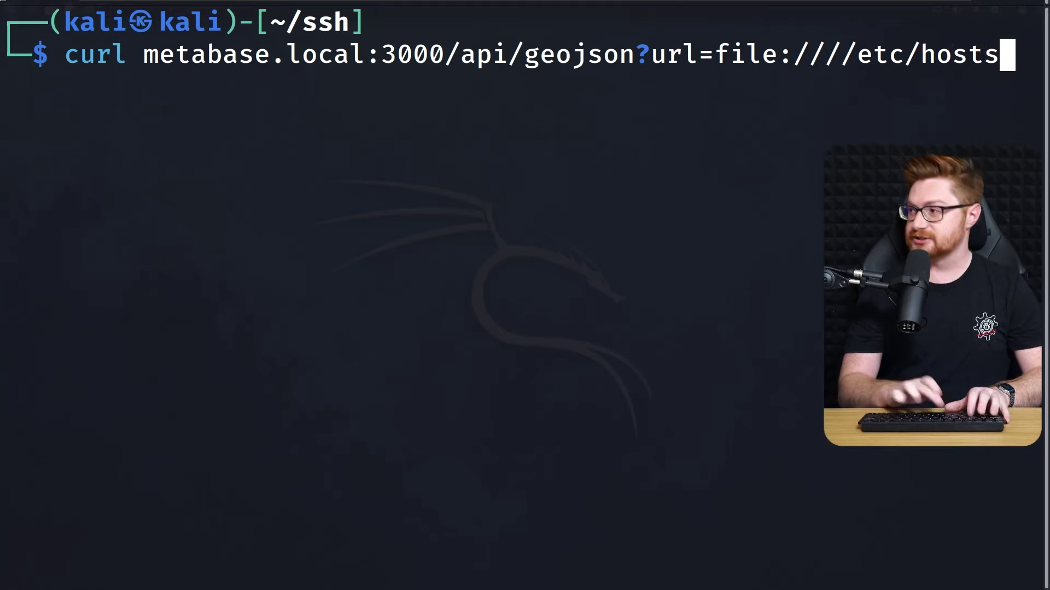
{"action": "key", "text": "Return"}
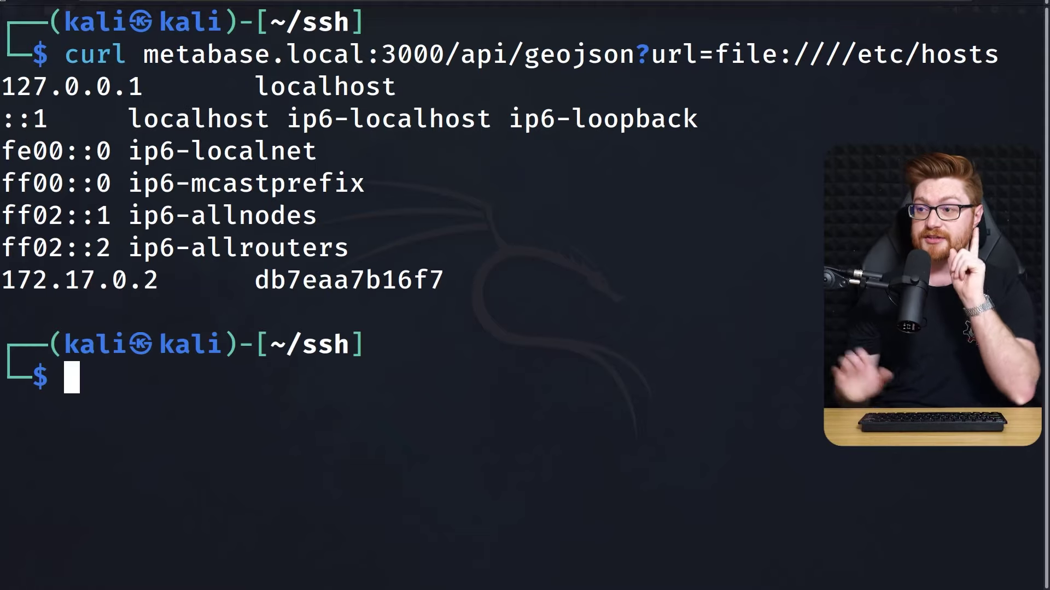
{"action": "left_click_drag", "start_coordinate": [413, 267], "coordinate": [7, 86]}
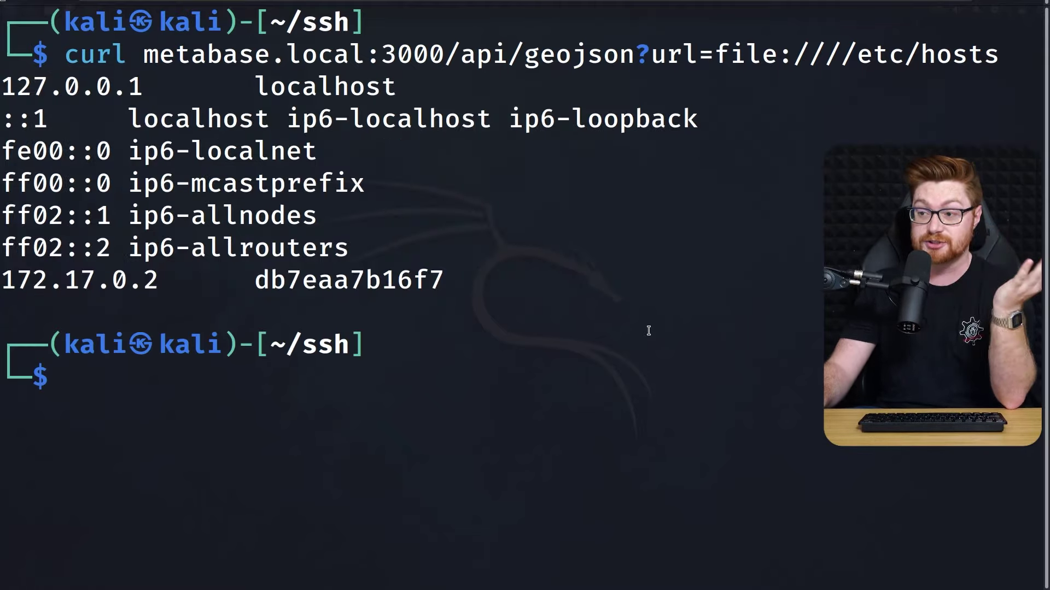
{"action": "type", "text": "cat /etc/hosts"}
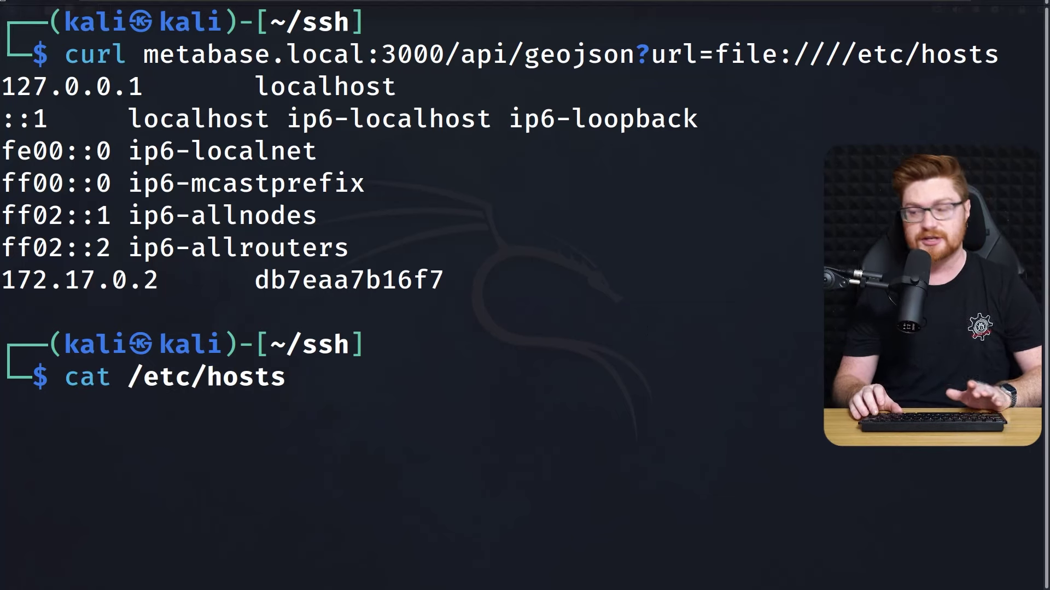
{"action": "key", "text": "Return"}
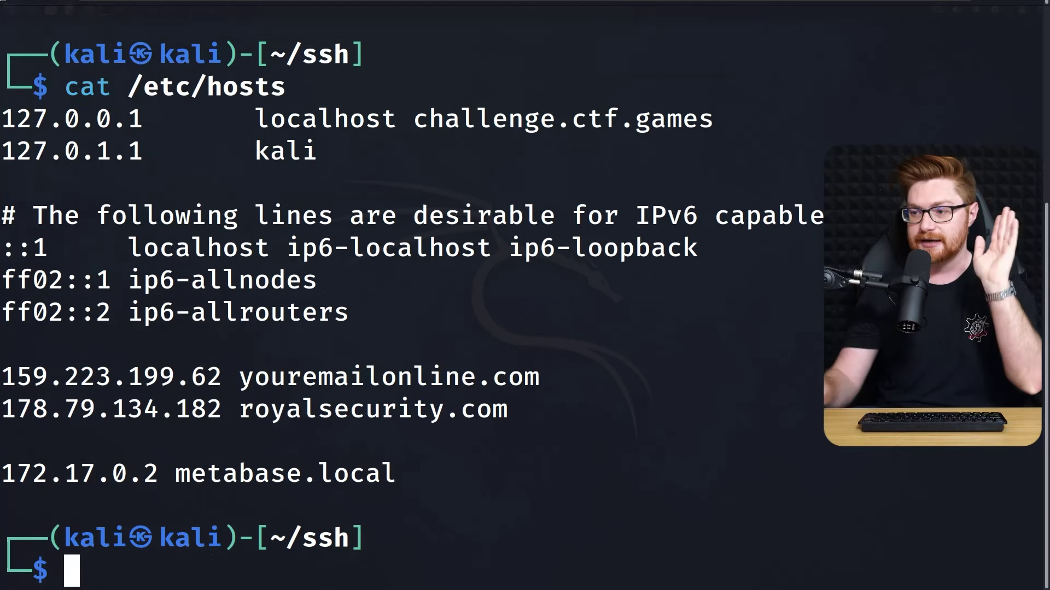
{"action": "left_click_drag", "start_coordinate": [400, 474], "coordinate": [108, 472]}
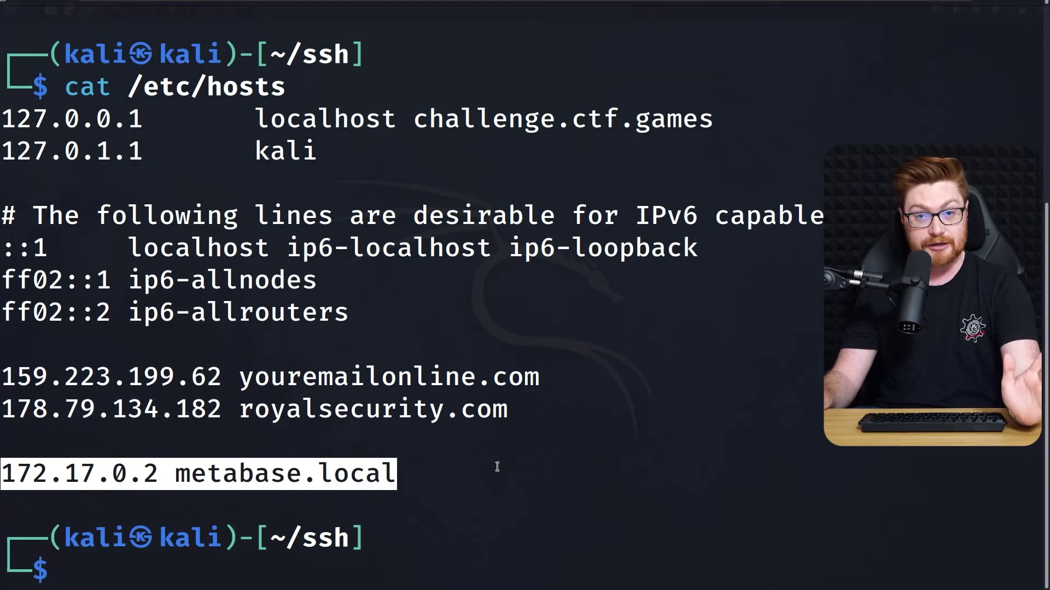
Run nmap metabase.local on a cleared screen, finding ports 22 and 3000 open
{"action": "key", "text": "ctrl+l"}
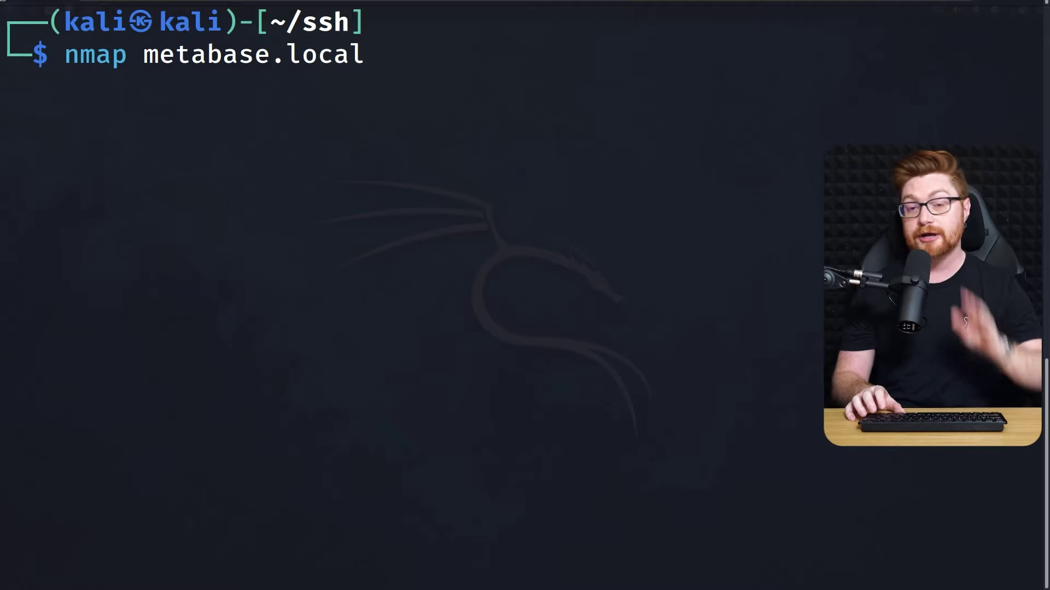
{"action": "key", "text": "Return"}
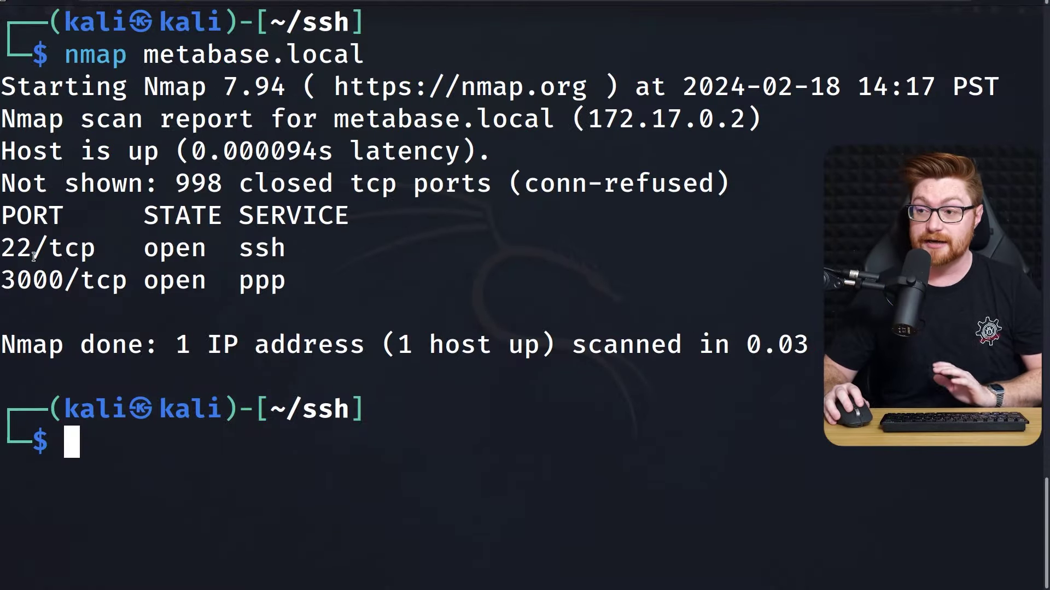
Highlight the open 22/tcp ssh and 3000/tcp lines in the nmap results
{"action": "left_click_drag", "start_coordinate": [215, 250], "coordinate": [446, 254]}
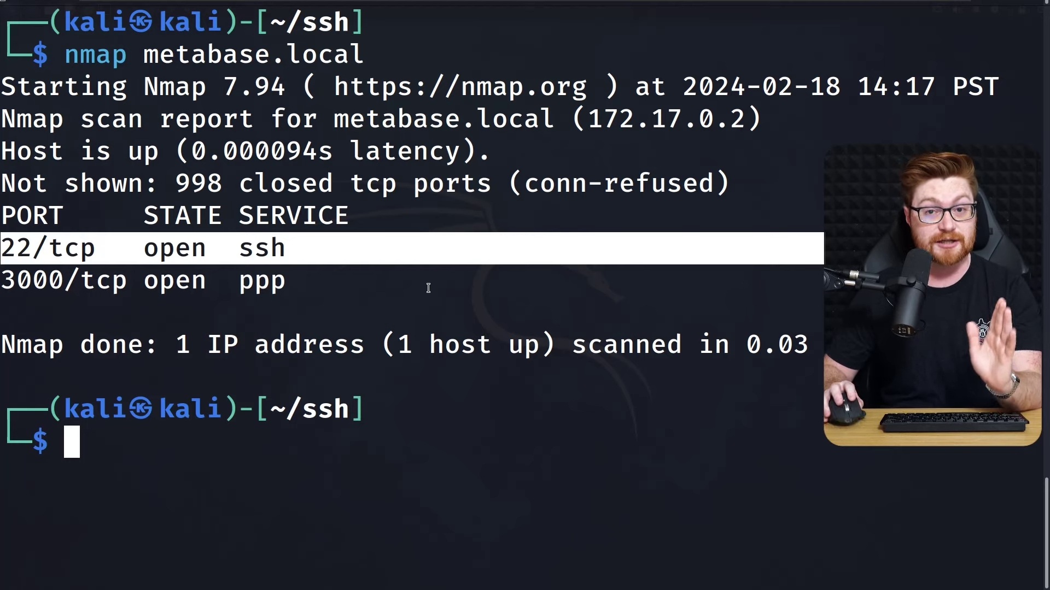
{"action": "left_click", "coordinate": [428, 286]}
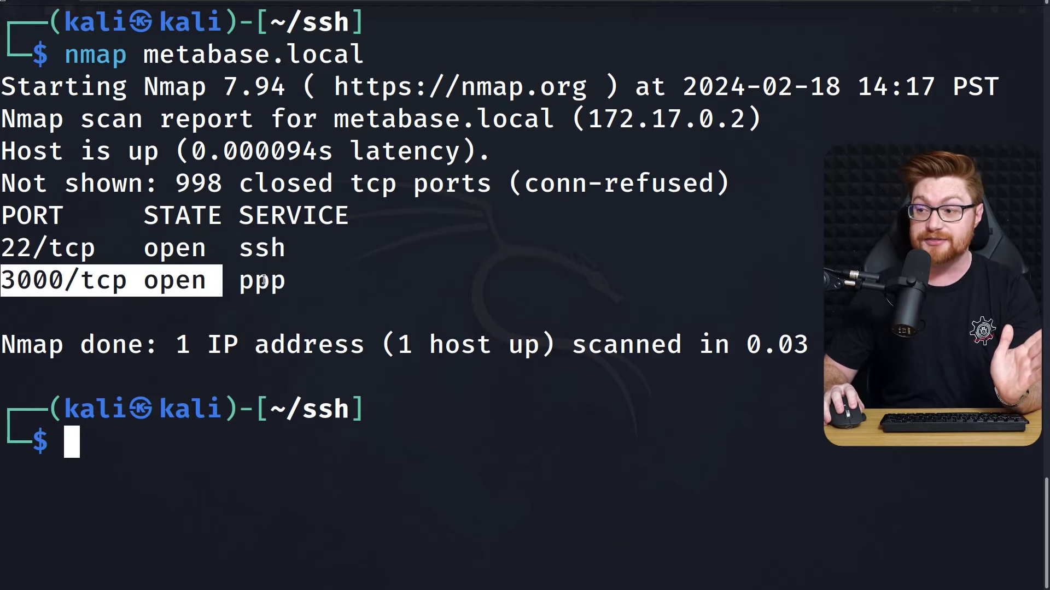
{"action": "left_click_drag", "start_coordinate": [283, 282], "coordinate": [335, 284]}
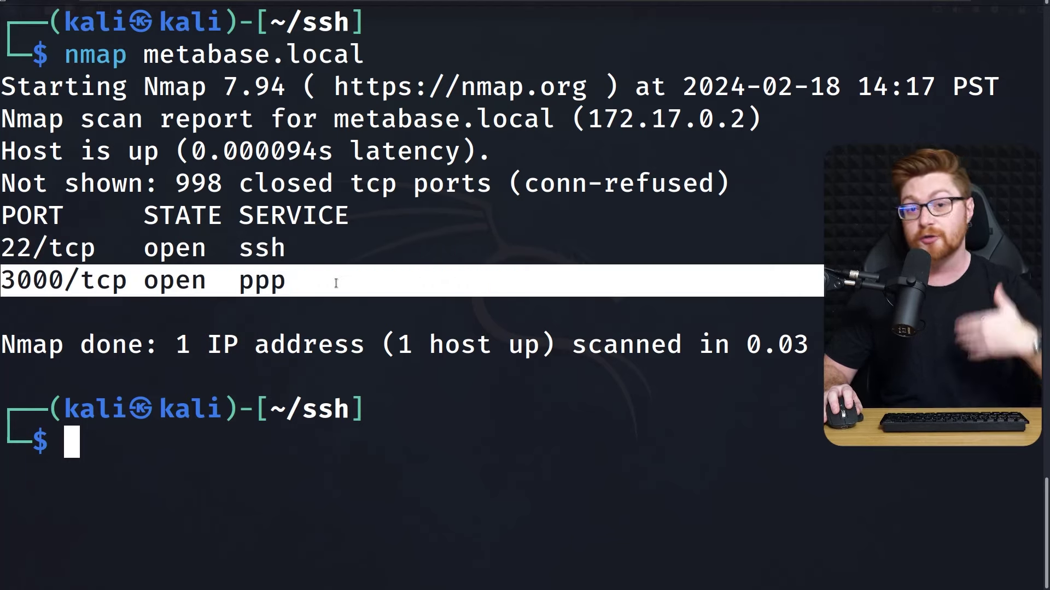
{"action": "left_click", "coordinate": [403, 357]}
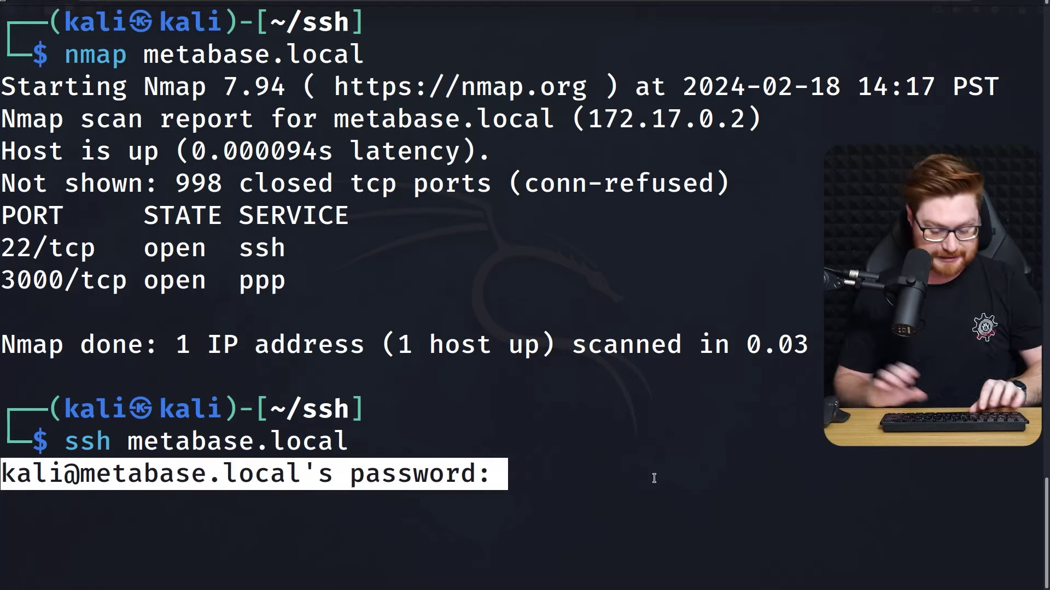
Abort the SSH prompt and read the target's /etc/passwd via curl, spotting the metabase user
{"action": "key", "text": "ctrl+c"}
{"action": "key", "text": "ctrl+l"}
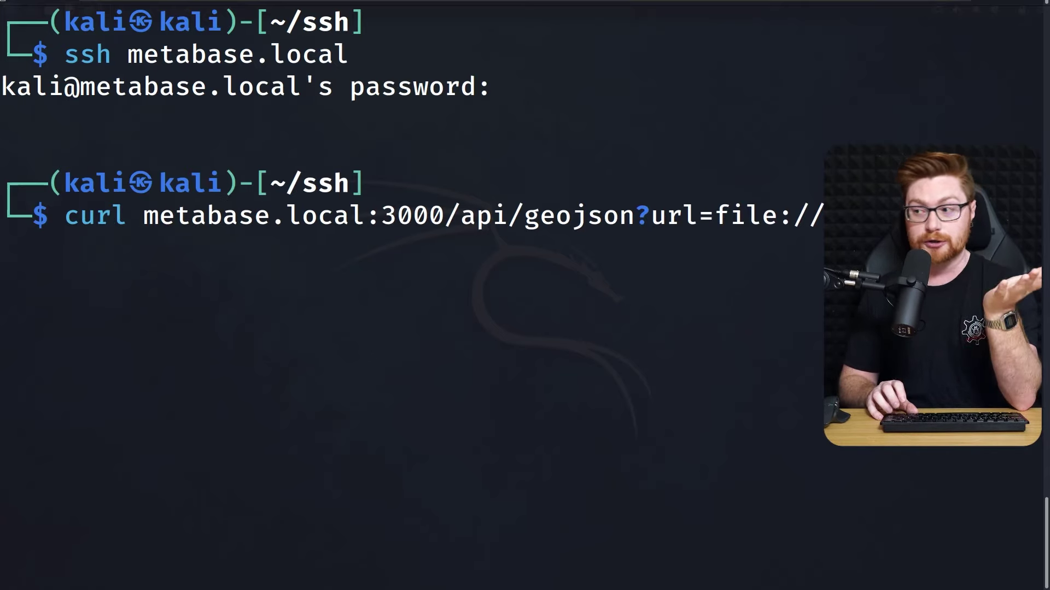
{"action": "key", "text": "ctrl+l"}
{"action": "type", "text": "//etc/hosts"}
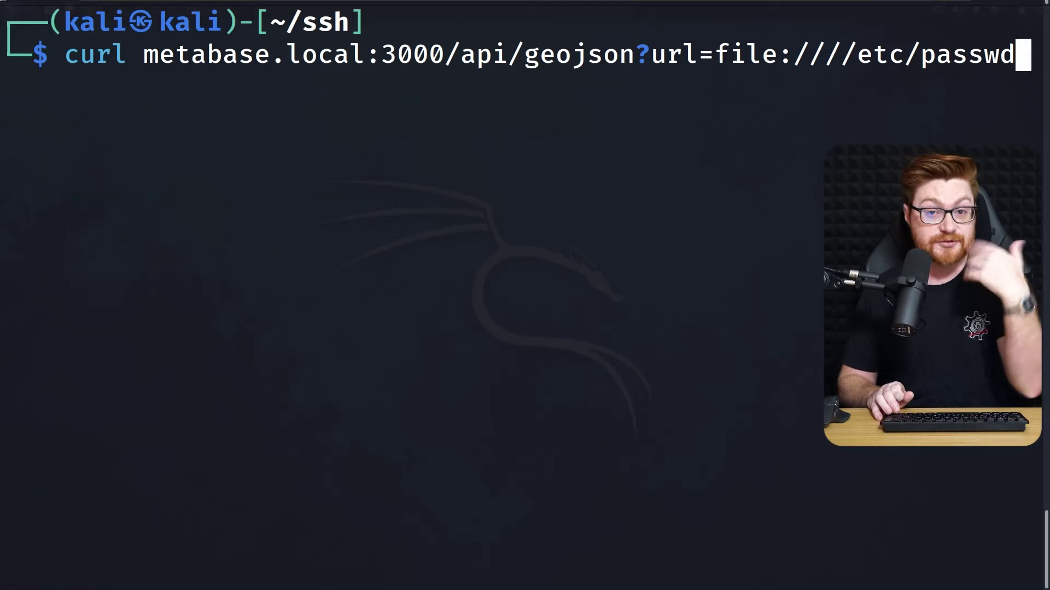
{"action": "key", "text": "Return"}
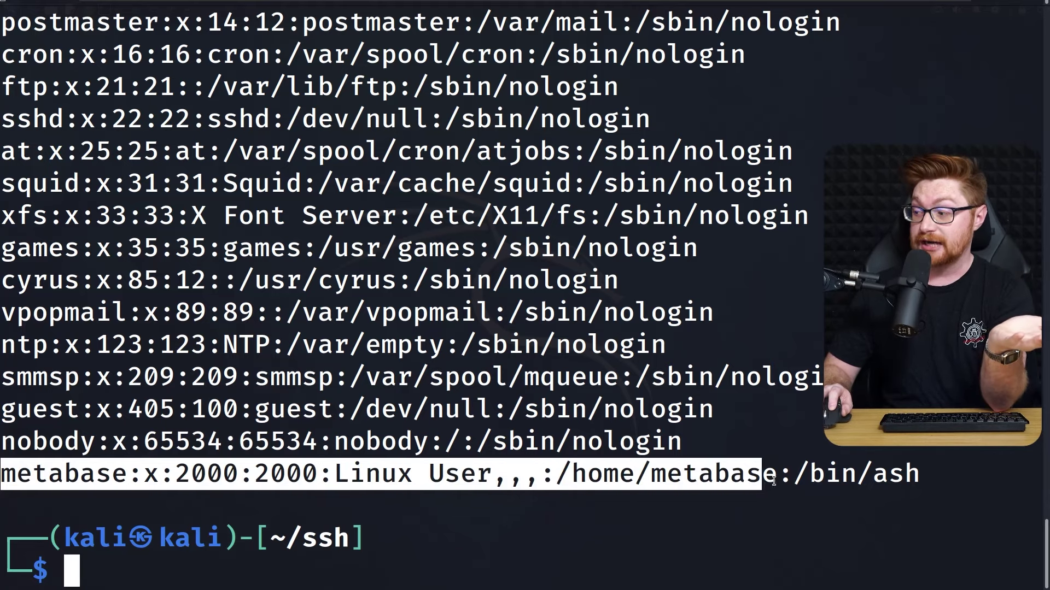
{"action": "left_click", "coordinate": [787, 466]}
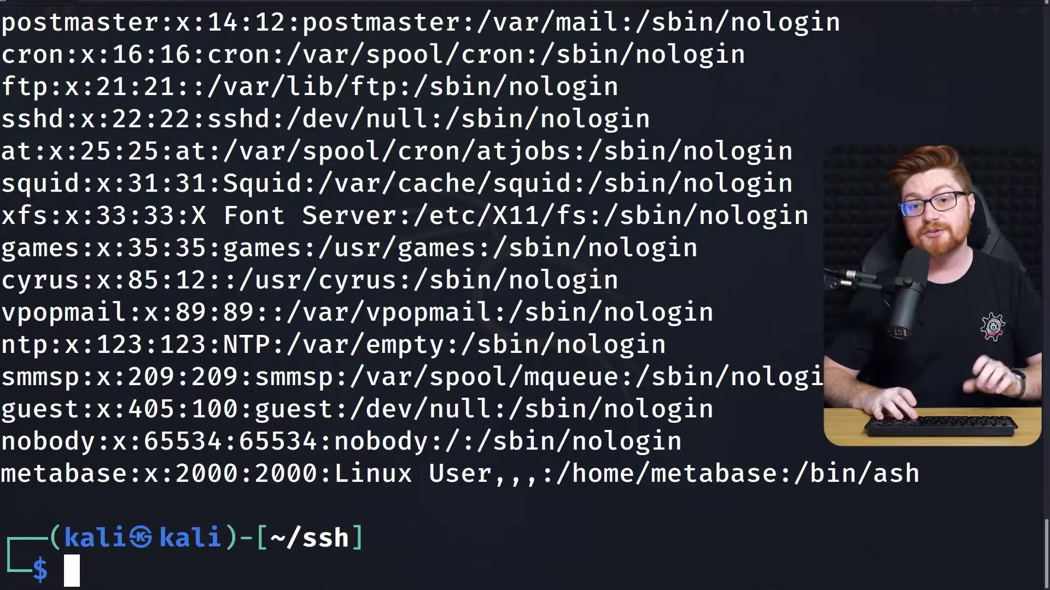
Change the curl path to /proc/self/environ and run it; curl refuses to print binary output
{"action": "key", "text": "ctrl+l"}
{"action": "key", "text": "Up"}
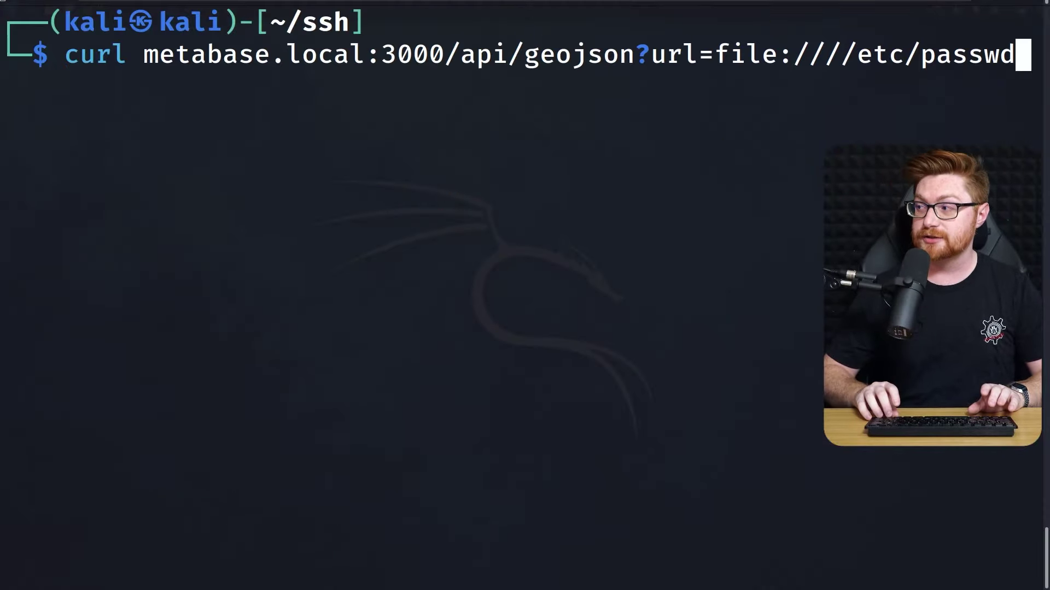
{"action": "key", "text": "Left"}
{"action": "key", "text": "Left"}
{"action": "key", "text": "Left"}
{"action": "key", "text": "Left"}
{"action": "key", "text": "Left"}
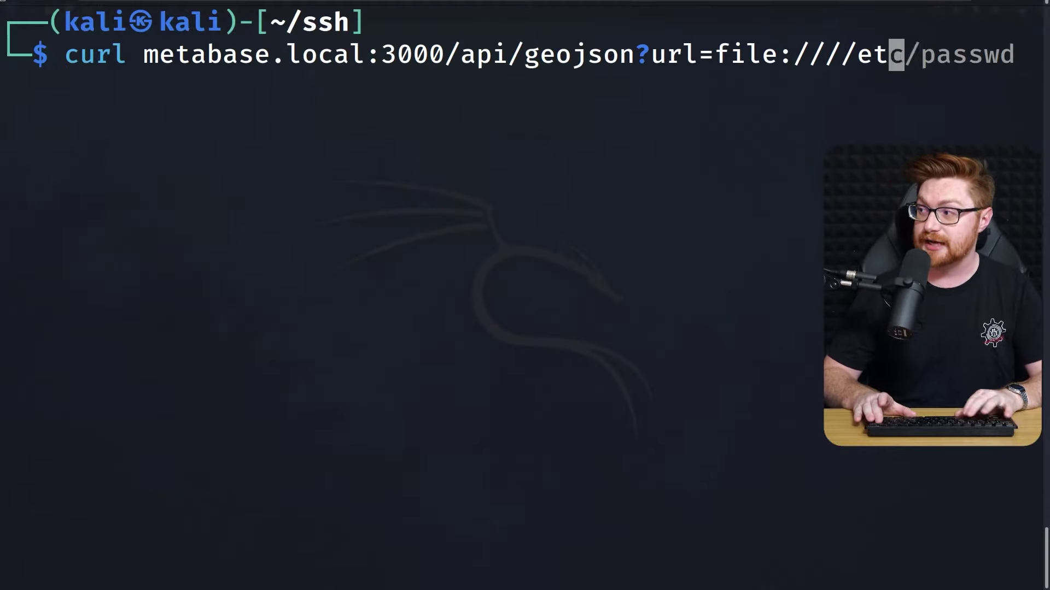
{"action": "key", "text": "Left"}
{"action": "key", "text": "ctrl+k"}
{"action": "type", "text": "proc"}
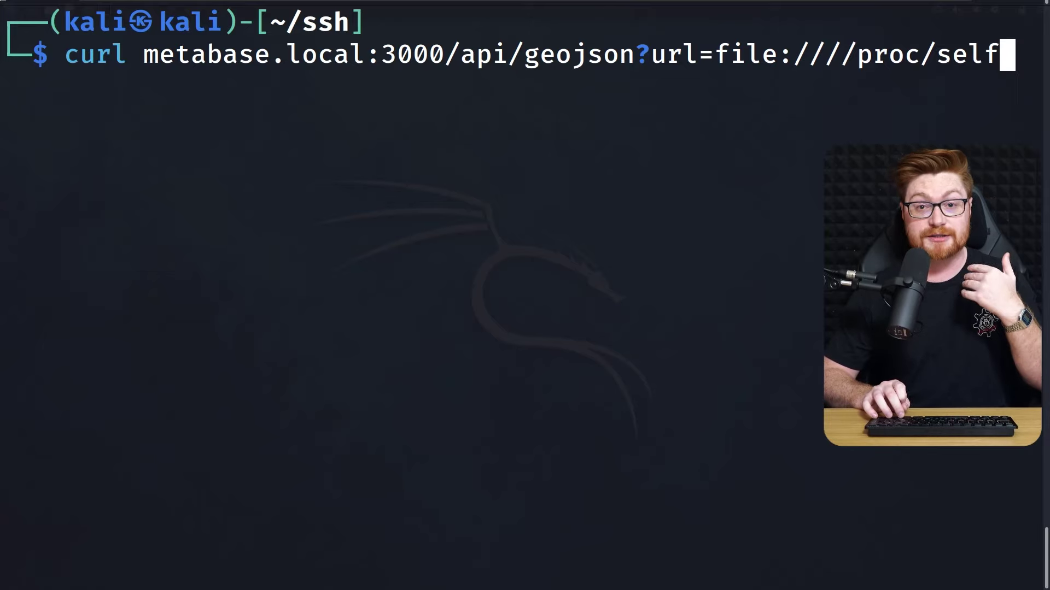
{"action": "type", "text": "/environ"}
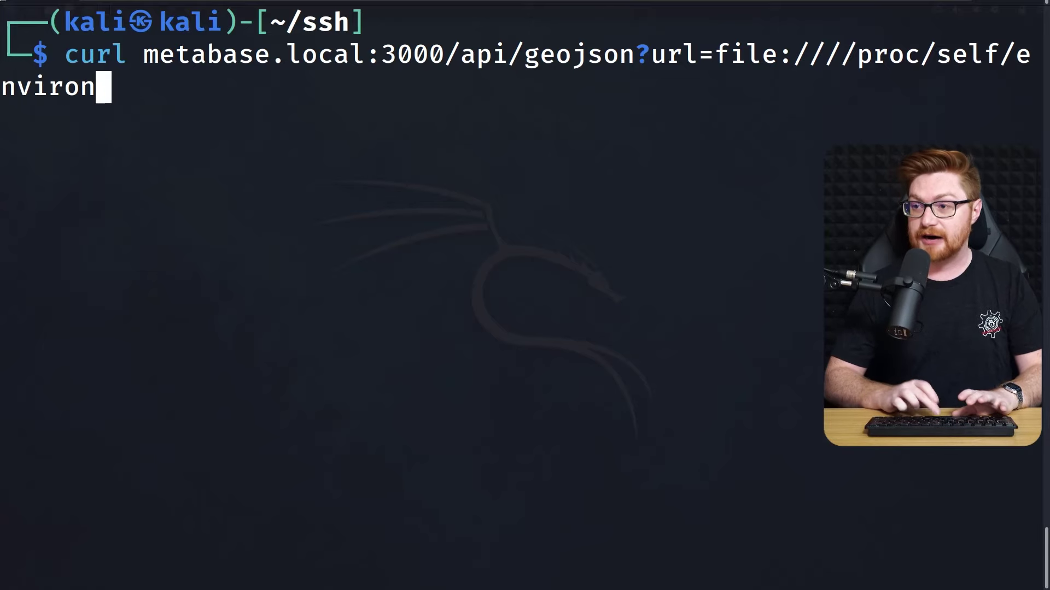
{"action": "key", "text": "Return"}
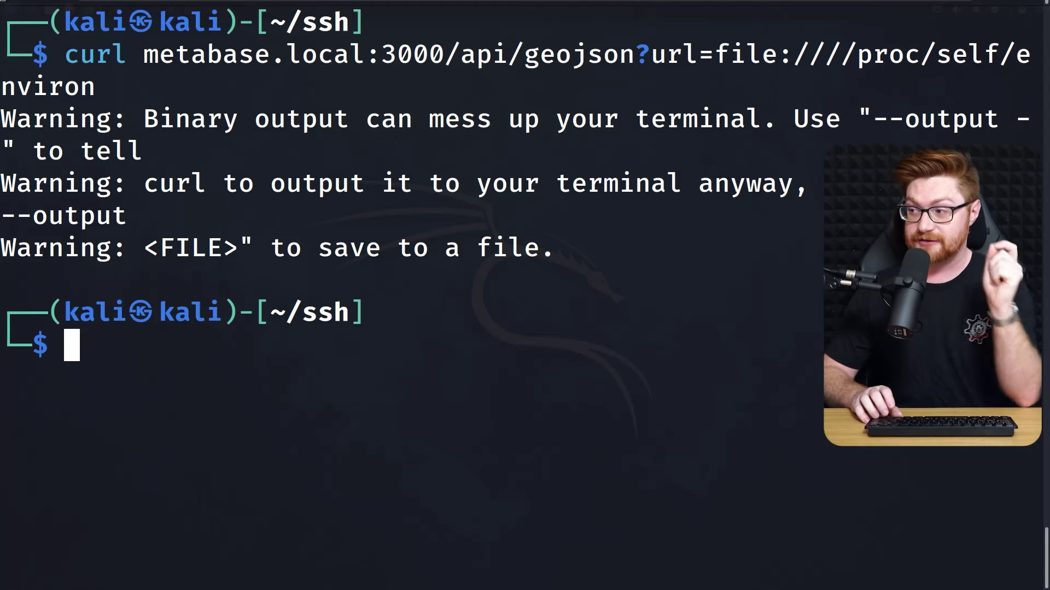
{"action": "key", "text": "ctrl+minus"}
{"action": "key", "text": "ctrl+minus"}
{"action": "key", "text": "ctrl+minus"}
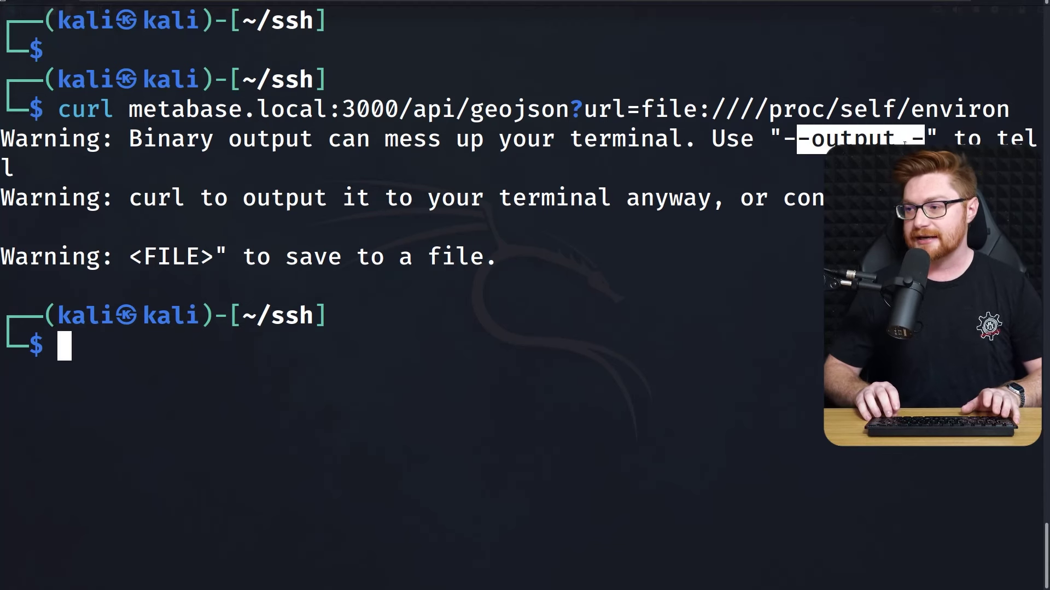
{"action": "key", "text": "Up"}
{"action": "type", "text": "-o -"}
Rerun the environ request with -o - and highlight USER=metabase in the output
{"action": "key", "text": "ctrl+l"}
{"action": "key", "text": "Return"}
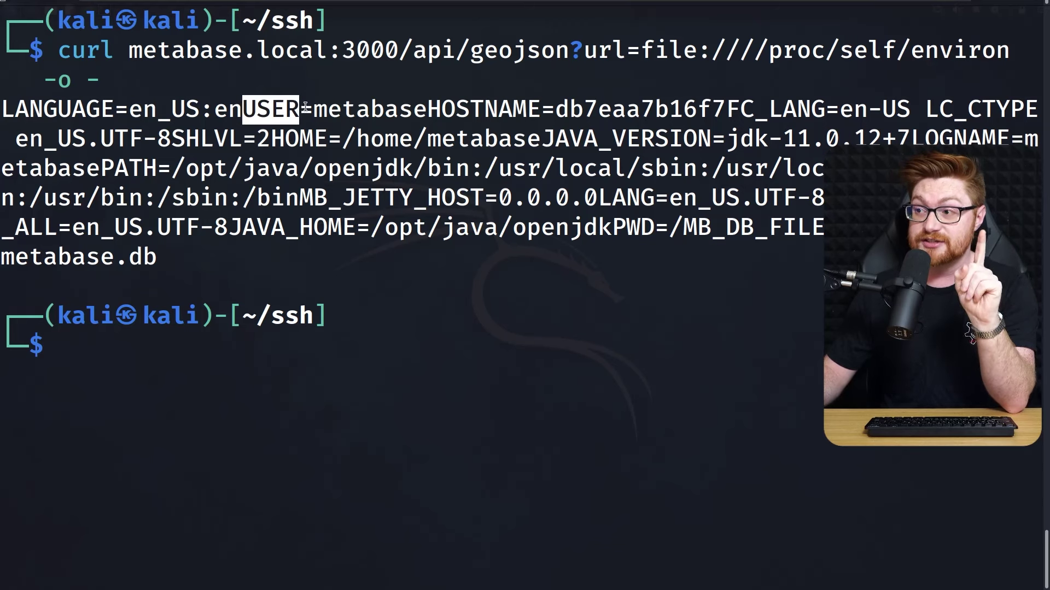
{"action": "left_click_drag", "start_coordinate": [307, 109], "coordinate": [404, 109]}
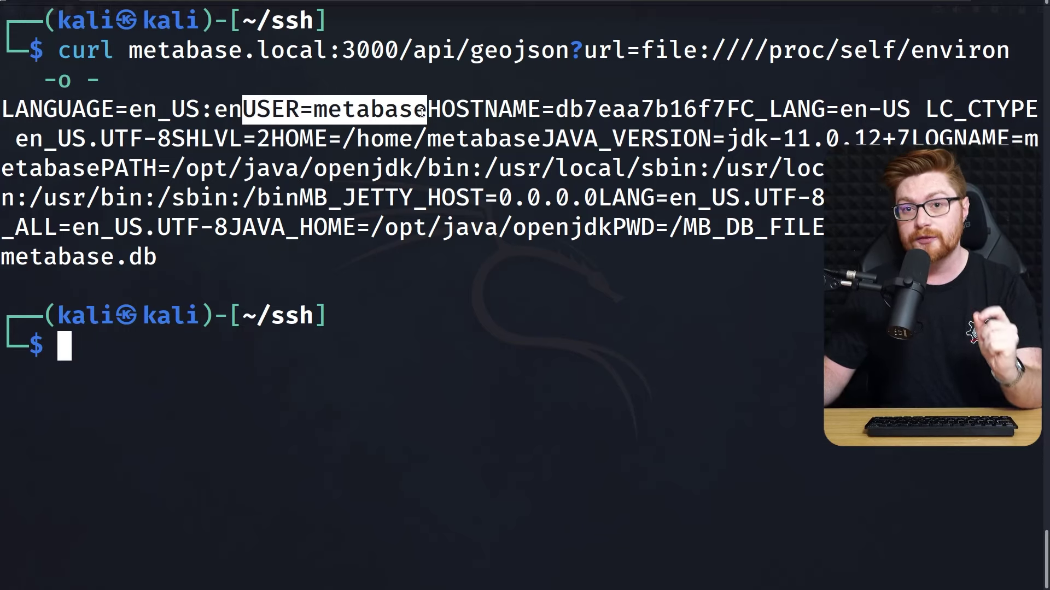
{"action": "left_click", "coordinate": [423, 112]}
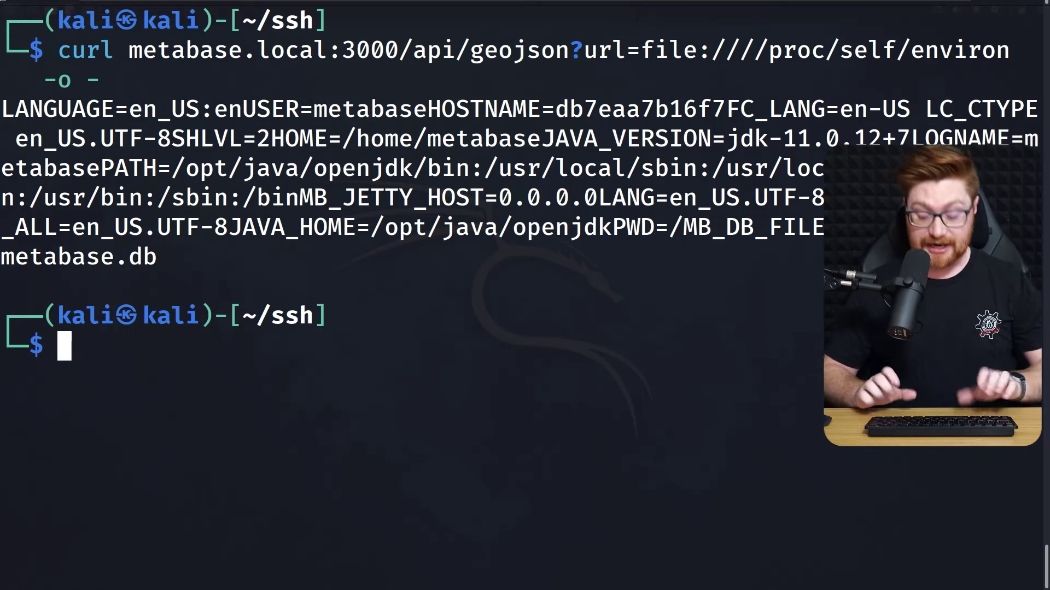
Request /home/metabase/.ssh/id_rsa, which returns 'GeoJSON URL failed to load'
{"action": "key", "text": "ctrl+l"}
{"action": "key", "text": "Up"}
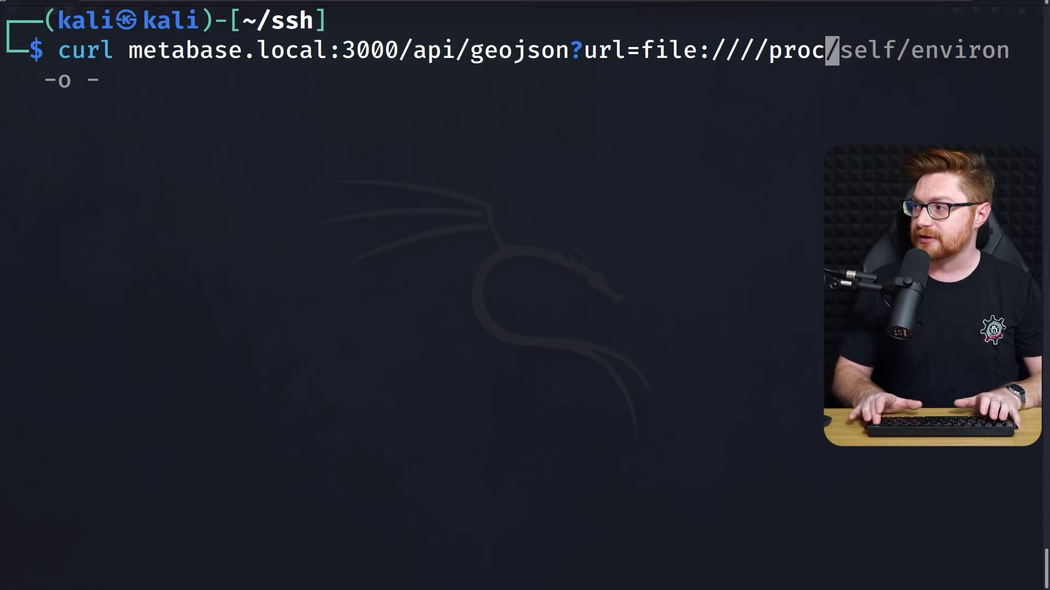
{"action": "type", "text": "home/metabase/"}
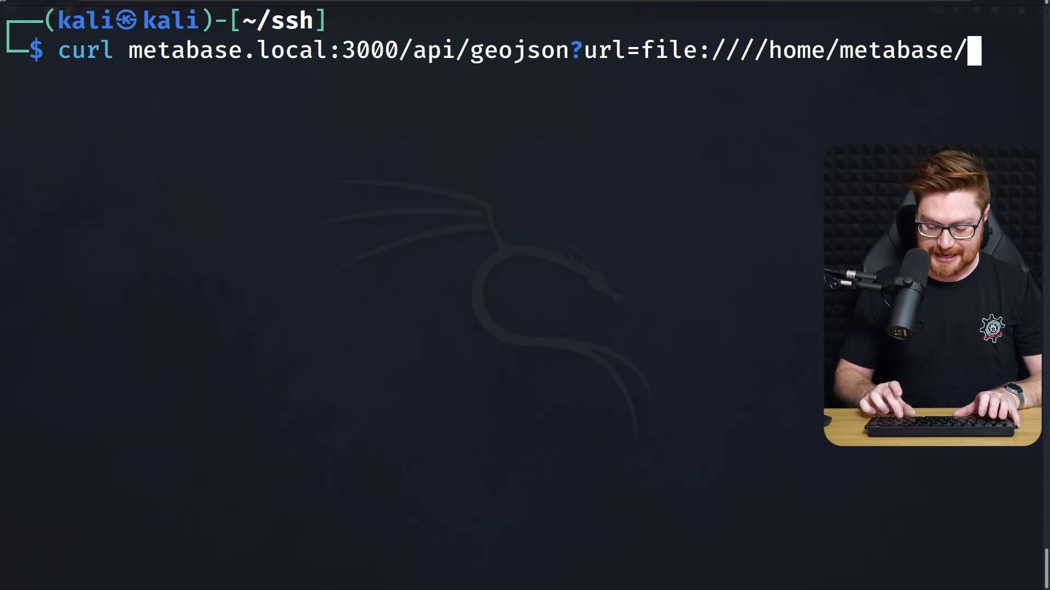
{"action": "type", "text": ".ssh/id_rsa"}
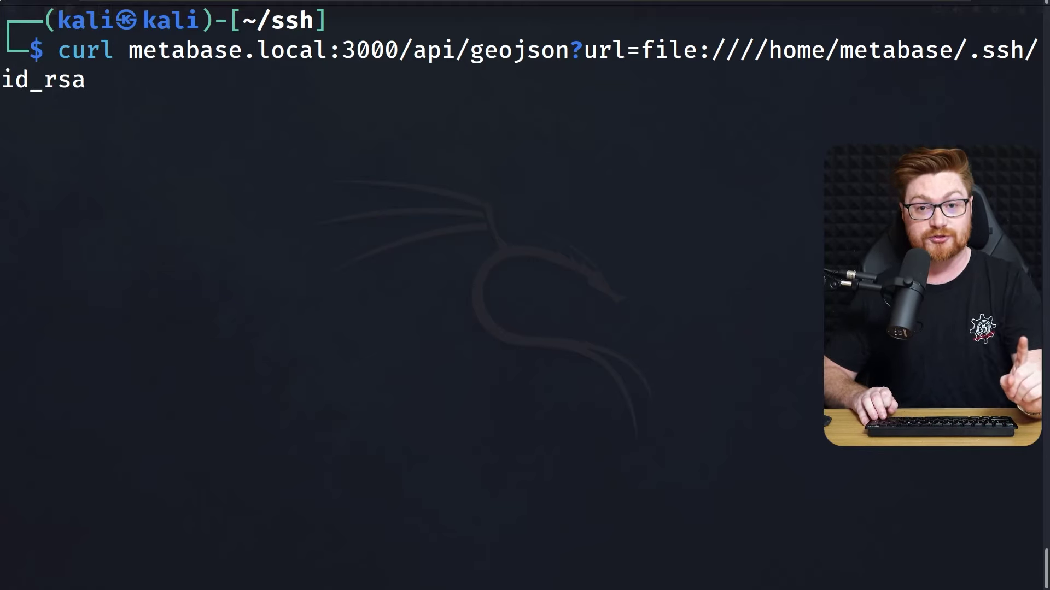
{"action": "key", "text": "Return"}
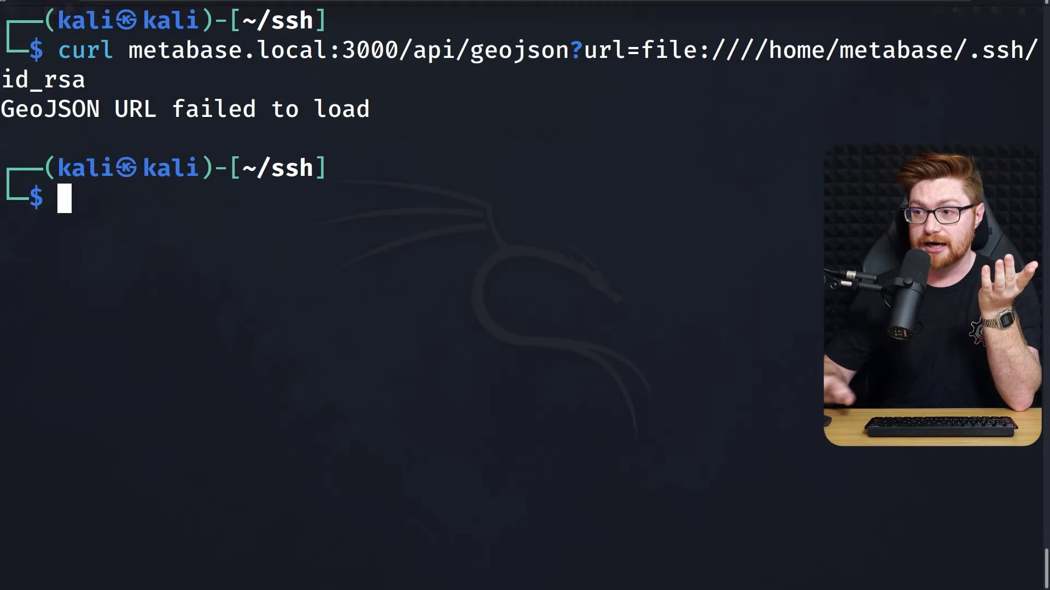
{"action": "left_click_drag", "start_coordinate": [5, 109], "coordinate": [369, 109]}
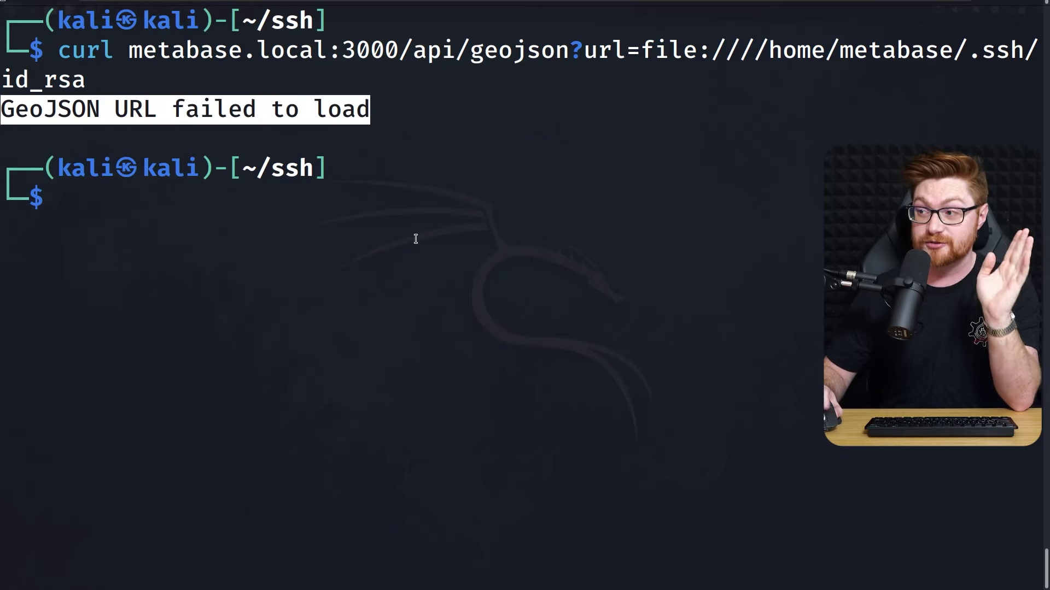
{"action": "left_click", "coordinate": [473, 307]}
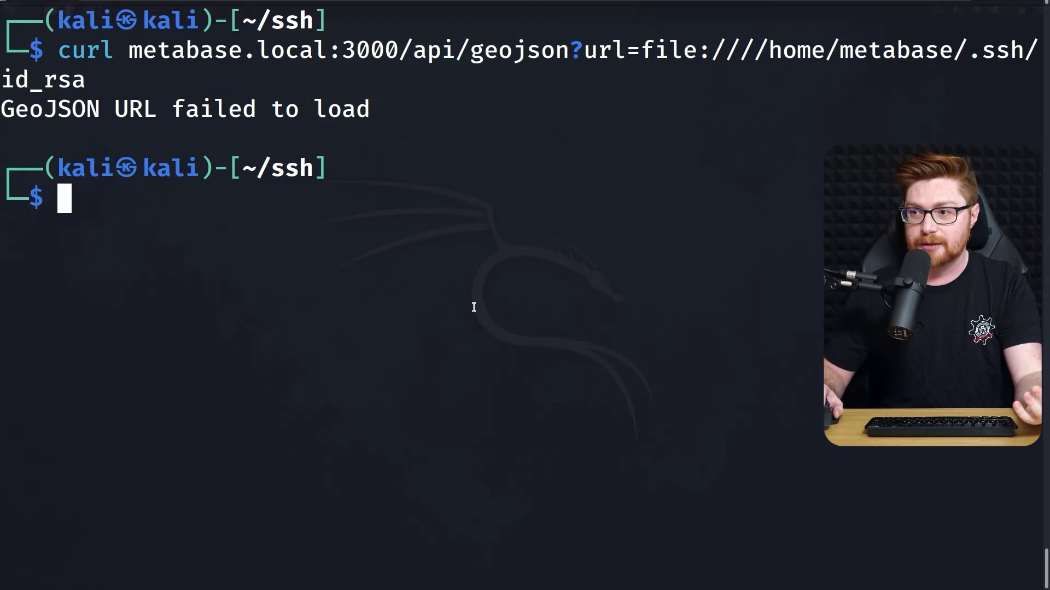
{"action": "left_click_drag", "start_coordinate": [576, 53], "coordinate": [402, 54]}
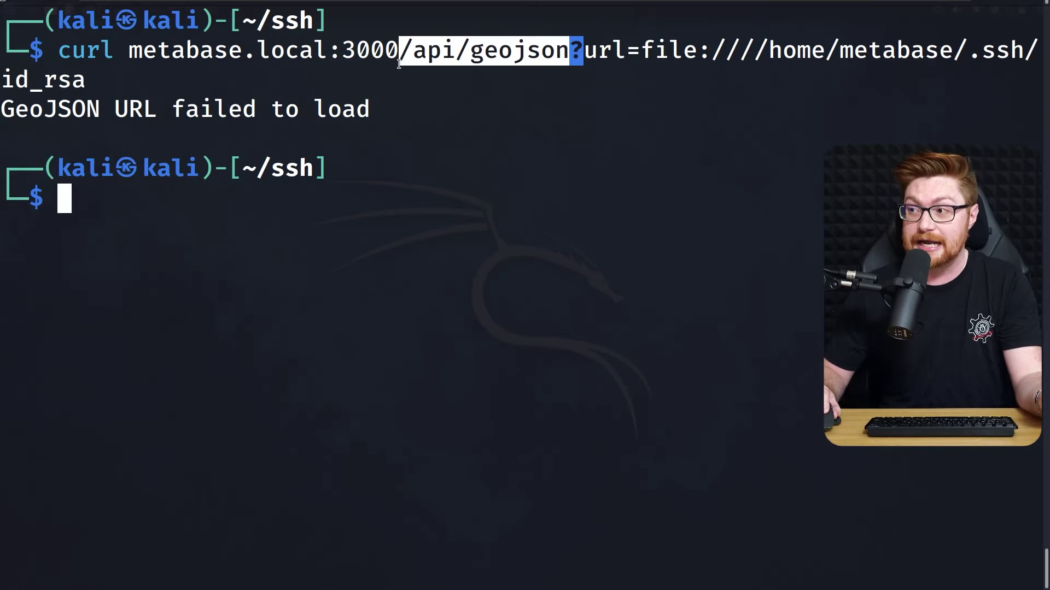
{"action": "left_click", "coordinate": [448, 310]}
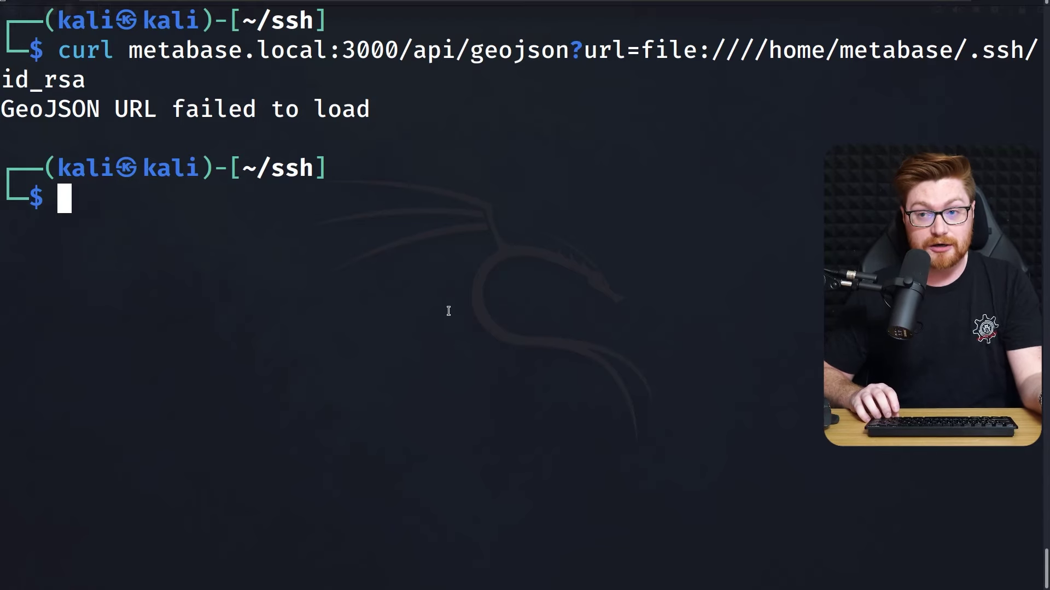
Request id_rsa.pub, which also fails to load
{"action": "key", "text": "Up"}
{"action": "key", "text": "Left"}
{"action": "key", "text": "Left"}
{"action": "key", "text": "Left"}
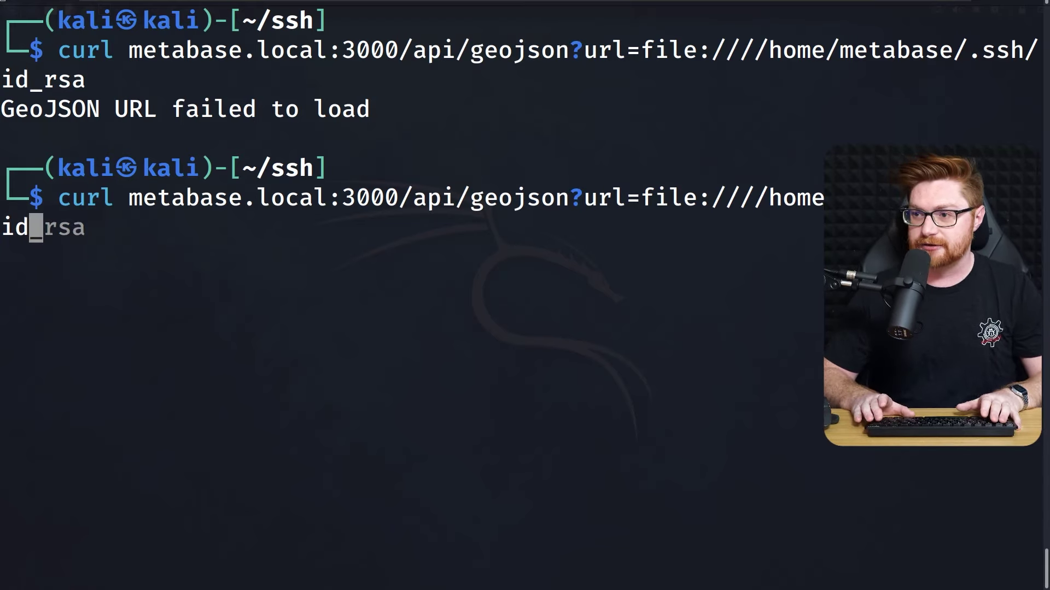
{"action": "key", "text": "Right"}
{"action": "key", "text": "Right"}
{"action": "key", "text": "Right"}
{"action": "key", "text": "Right"}
{"action": "type", "text": ".pub"}
{"action": "key", "text": "Return"}
{"action": "key", "text": "Up"}
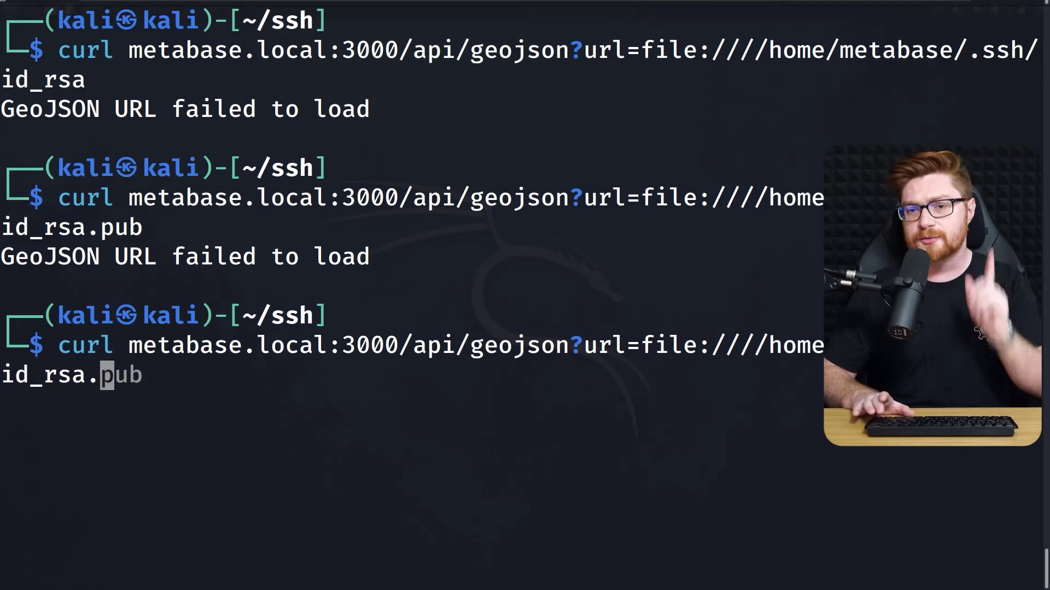
Read /home/metabase/.ssh/authorized_keys and highlight its ecdsa-sha2-nistp521 key type
{"action": "key", "text": "BackSpace"}
{"action": "key", "text": "BackSpace"}
{"action": "key", "text": "BackSpace"}
{"action": "key", "text": "BackSpace"}
{"action": "key", "text": "BackSpace"}
{"action": "key", "text": "BackSpace"}
{"action": "key", "text": "BackSpace"}
{"action": "type", "text": "authorized_keys"}
{"action": "key", "text": "Return"}
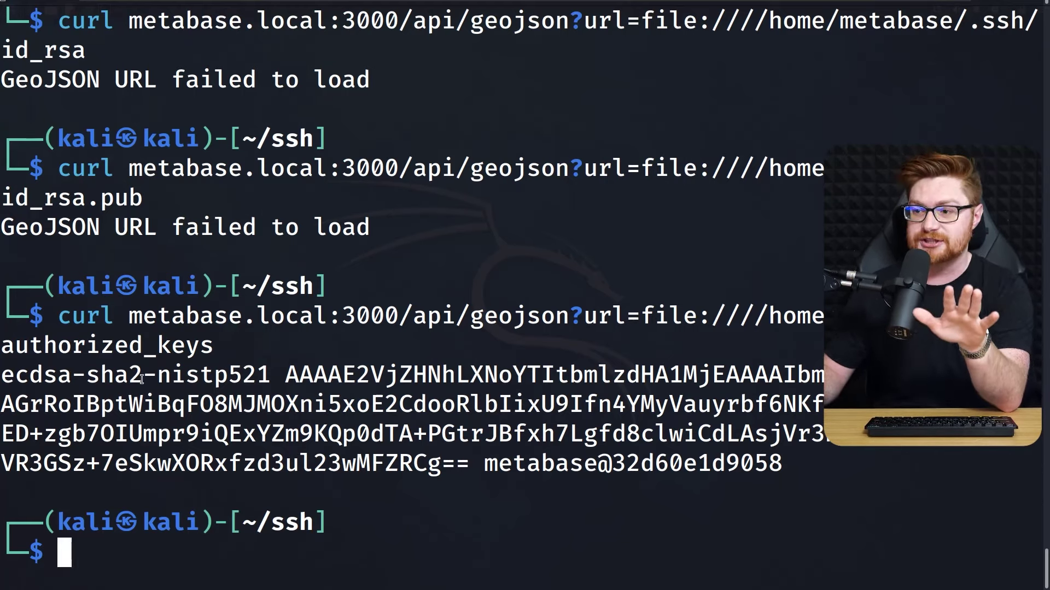
{"action": "left_click_drag", "start_coordinate": [3, 375], "coordinate": [98, 375]}
{"action": "left_click_drag", "start_coordinate": [168, 375], "coordinate": [260, 375]}
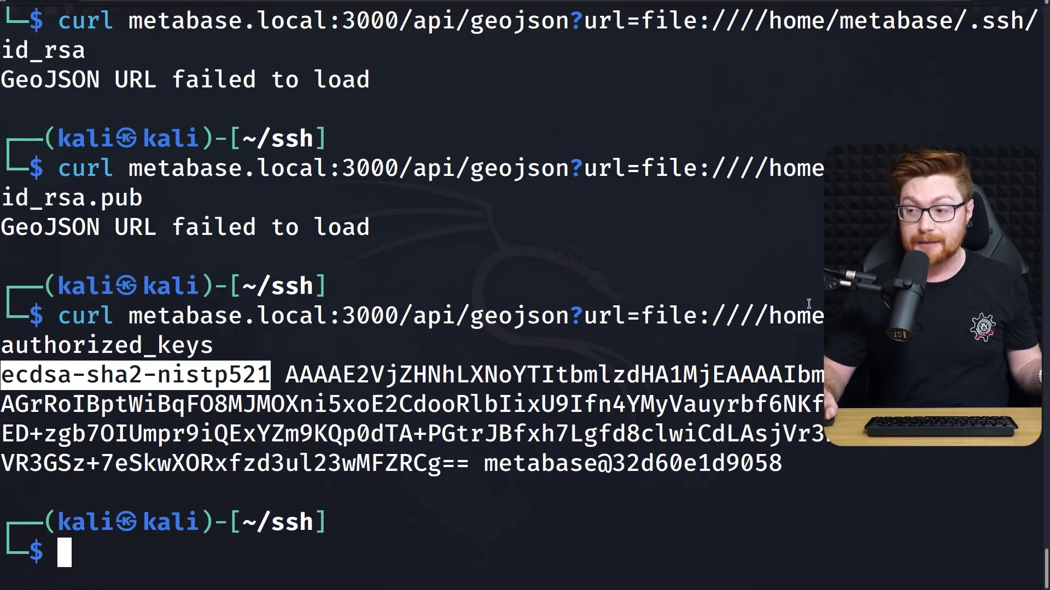
{"action": "left_click", "coordinate": [72, 377]}
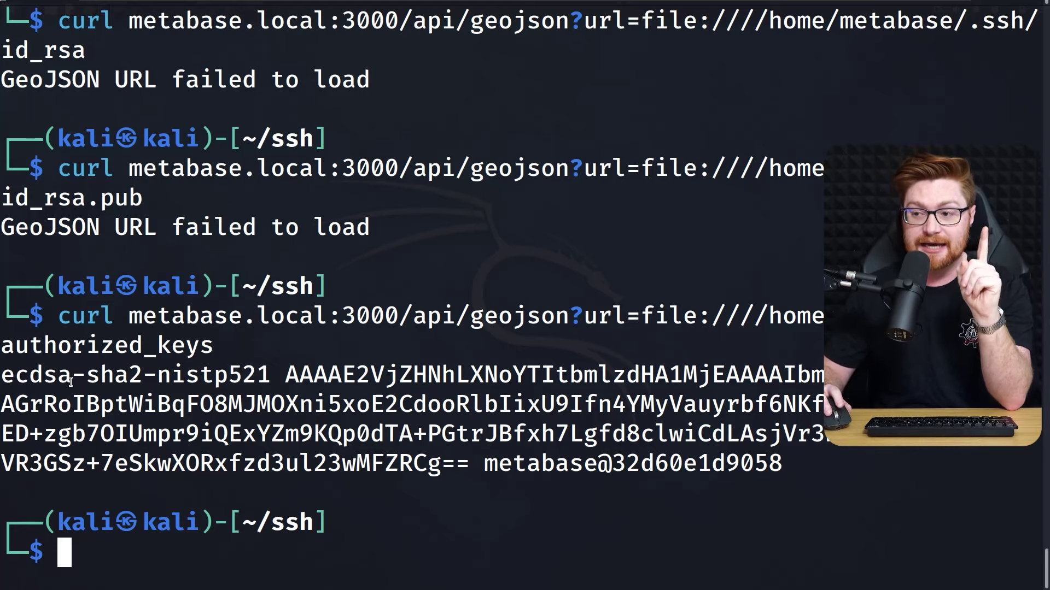
{"action": "left_click_drag", "start_coordinate": [72, 377], "coordinate": [1, 377]}
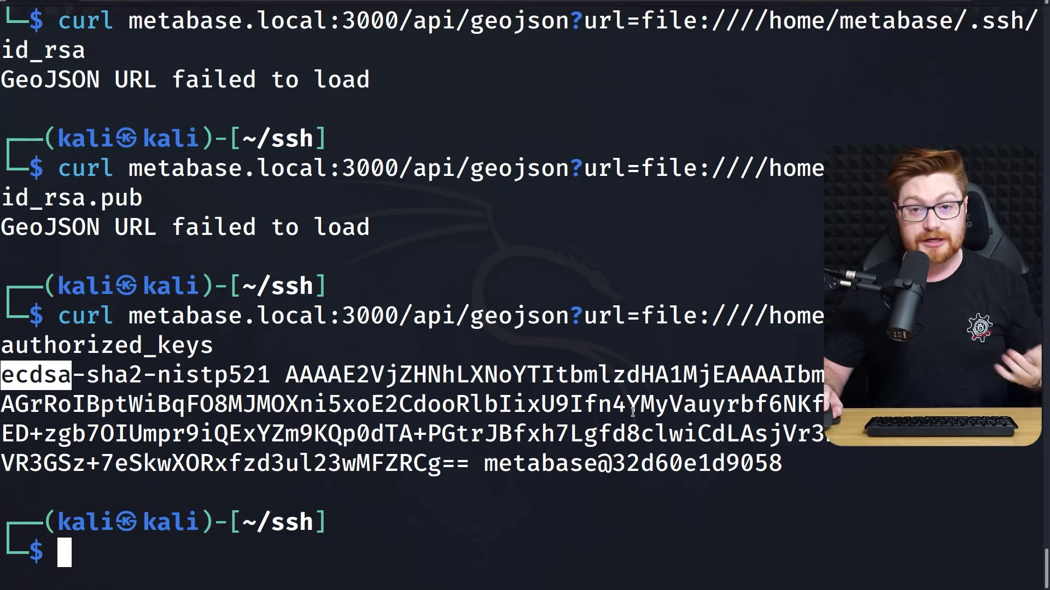
{"action": "left_click", "coordinate": [727, 413]}
Edit the earlier authorized_keys request to fetch metabase's id_ecdsa private key instead
{"action": "key", "text": "ctrl+l"}
{"action": "key", "text": "Up"}
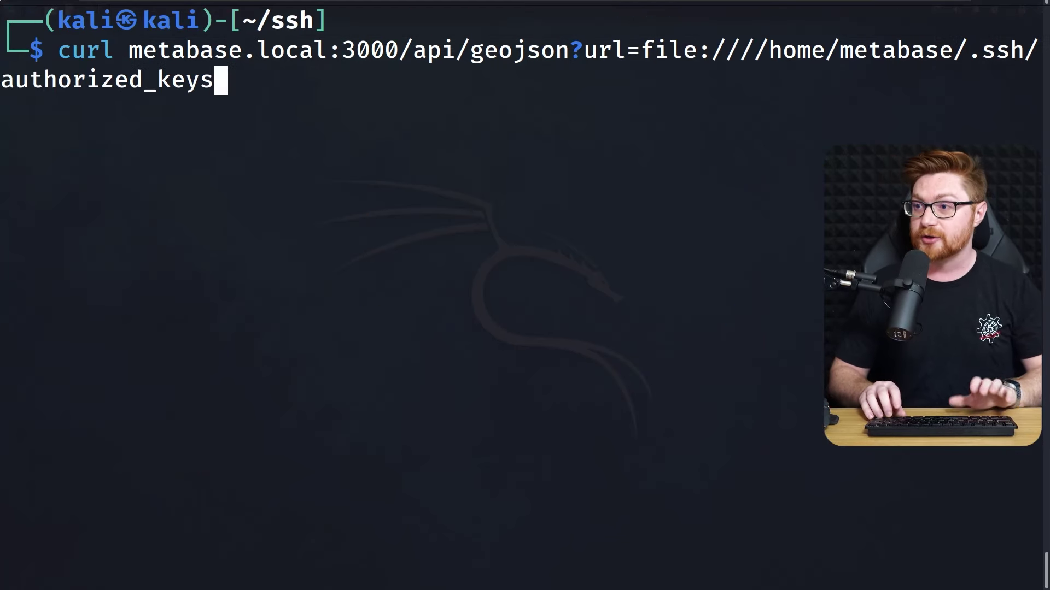
{"action": "key", "text": "Left"}
{"action": "key", "text": "Left"}
{"action": "key", "text": "Left"}
{"action": "type", "text": "id_rsa"}
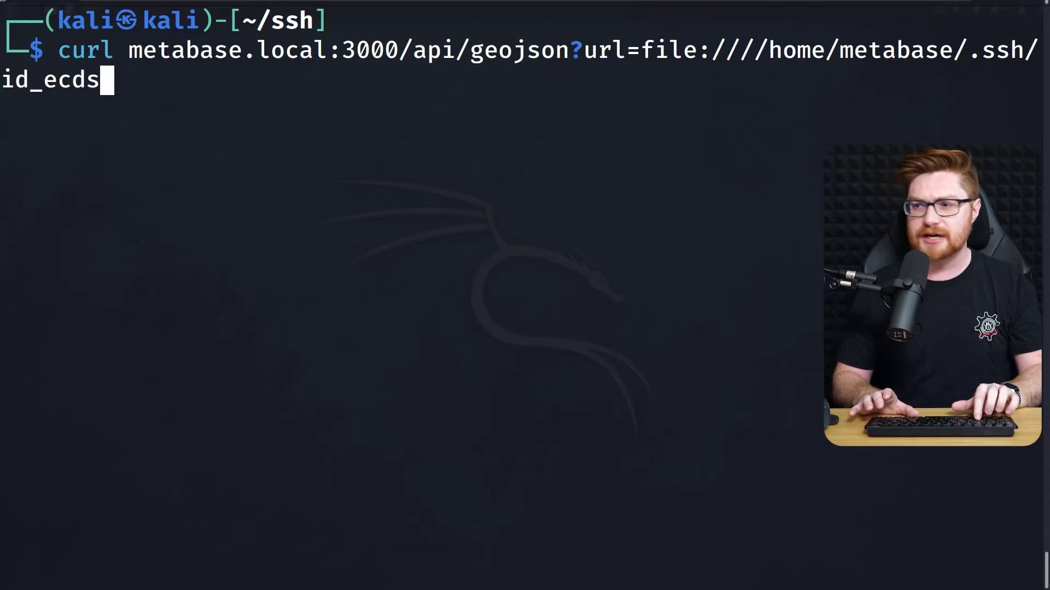
{"action": "key", "text": "Return"}
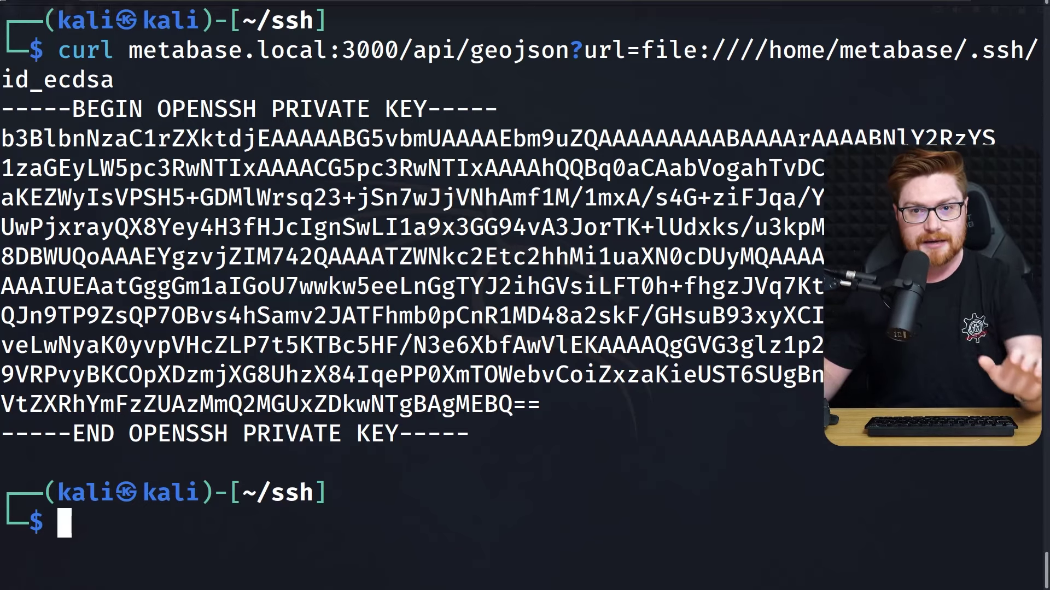
Copy the printed OpenSSH private key text
{"action": "left_click_drag", "start_coordinate": [1033, 435], "coordinate": [11, 110]}
{"action": "right_click", "coordinate": [5, 113]}
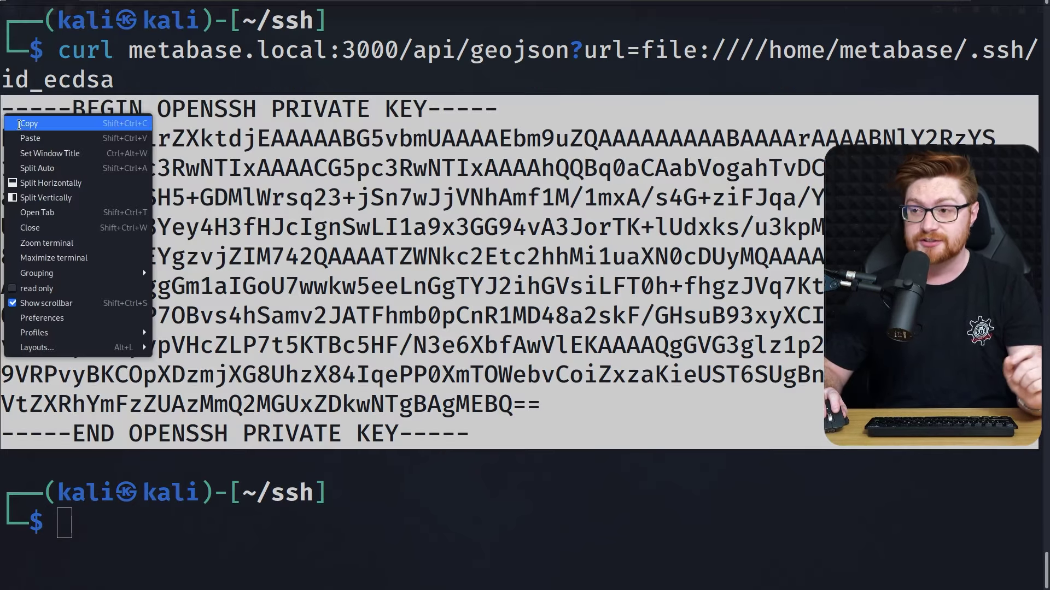
{"action": "left_click", "coordinate": [20, 124]}
Echo the pasted private key into a local id_ecdsa file and verify it with cat
{"action": "key", "text": "ctrl+l"}
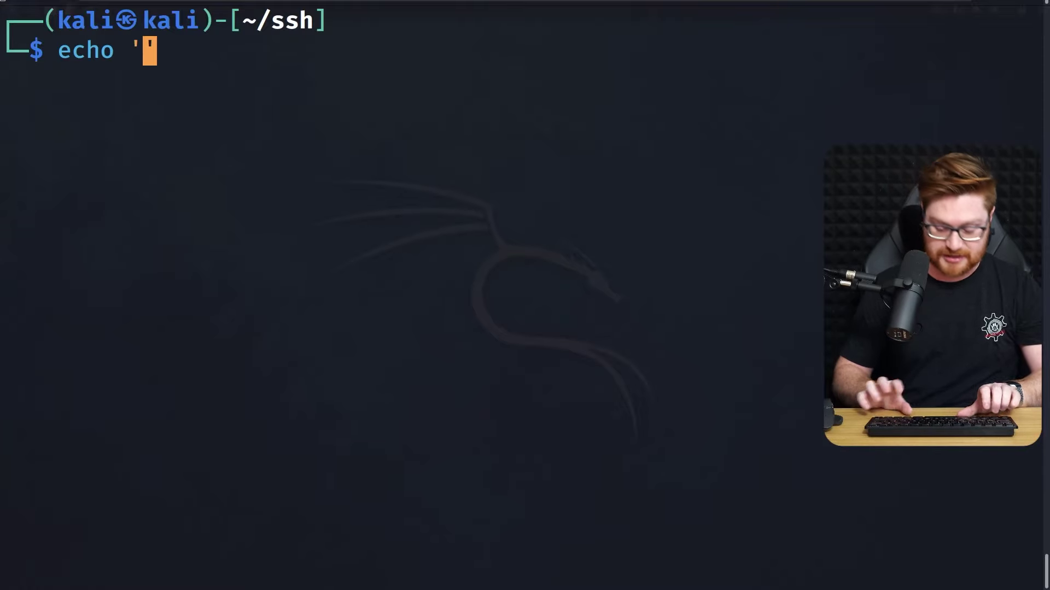
{"action": "key", "text": "ctrl+shift+v"}
{"action": "type", "text": "'"}
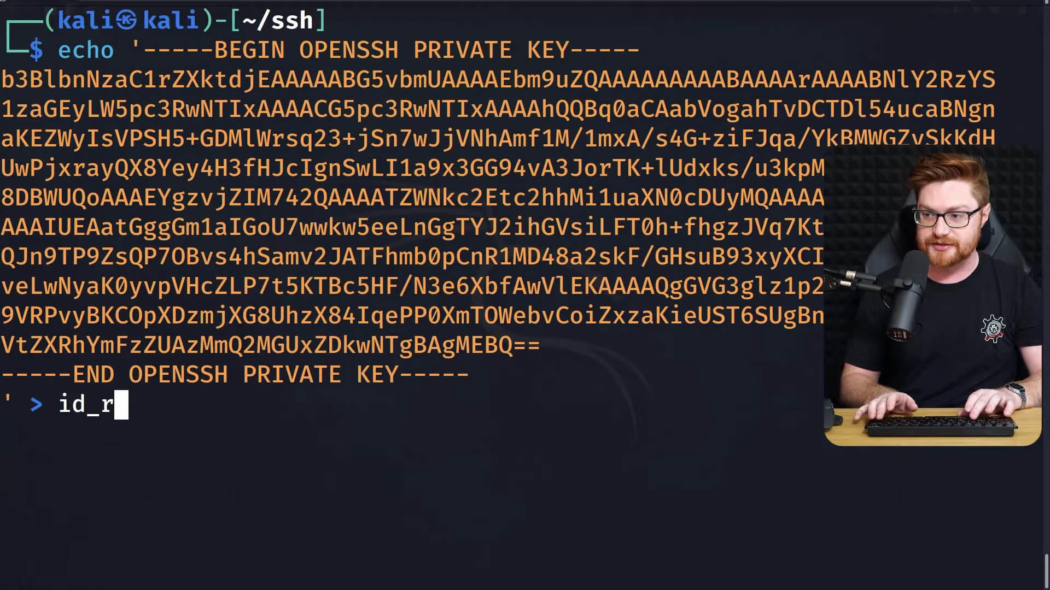
{"action": "type", "text": "dsa"}
{"action": "key", "text": "Return"}
{"action": "type", "text": "cat id_ecdsa"}
{"action": "key", "text": "Return"}
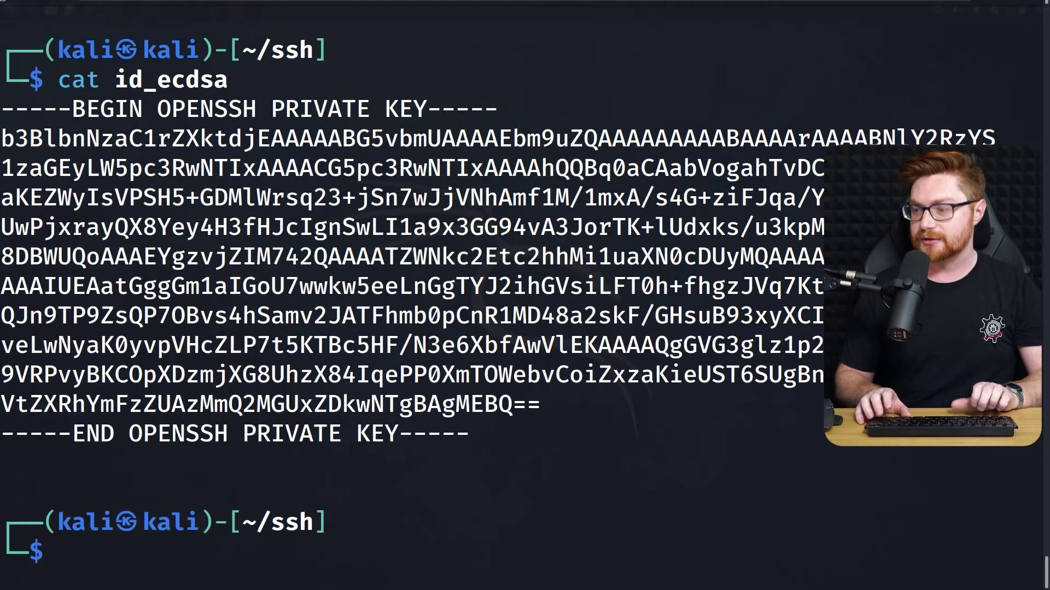
{"action": "key", "text": "ctrl+l"}
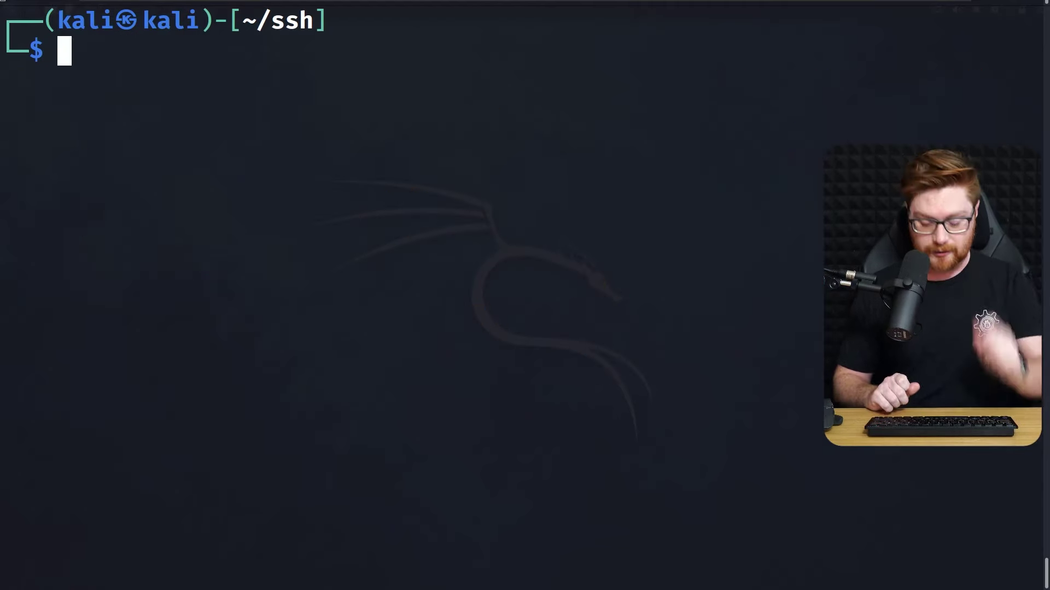
{"action": "type", "text": "ssh"}
SSH to metabase.local as metabase and fail the password attempts
{"action": "key", "text": "Right"}
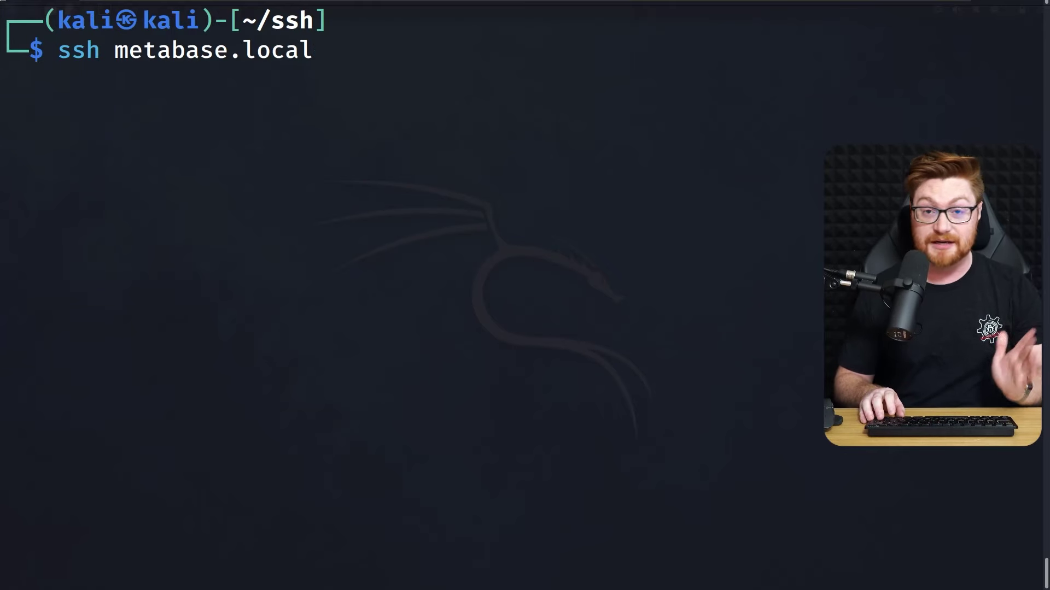
{"action": "key", "text": "ctrl+Left"}
{"action": "type", "text": "metabase@"}
{"action": "key", "text": "Return"}
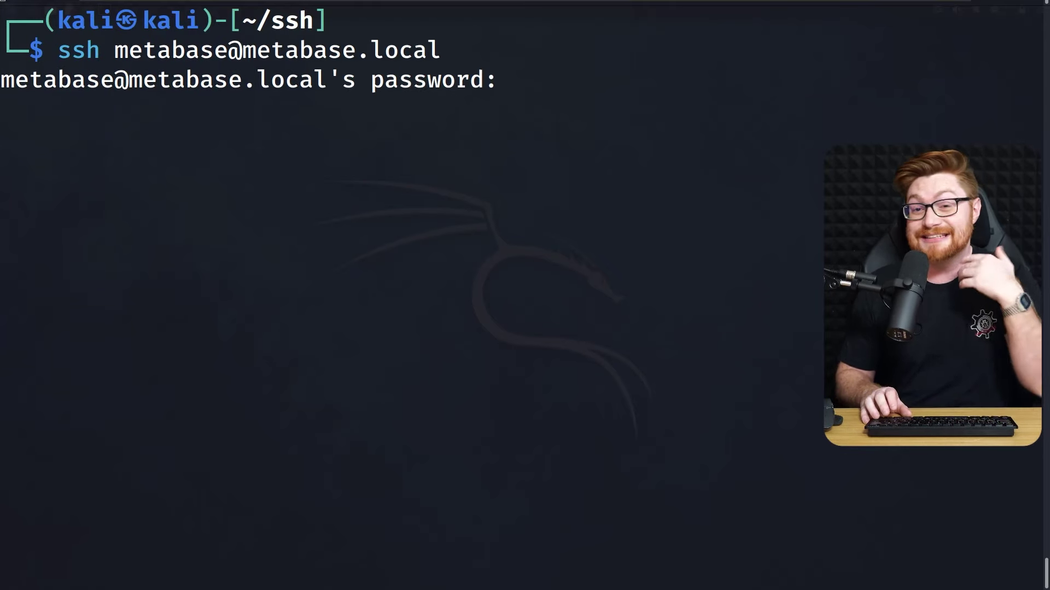
{"action": "key", "text": "Return"}
{"action": "key", "text": "Return"}
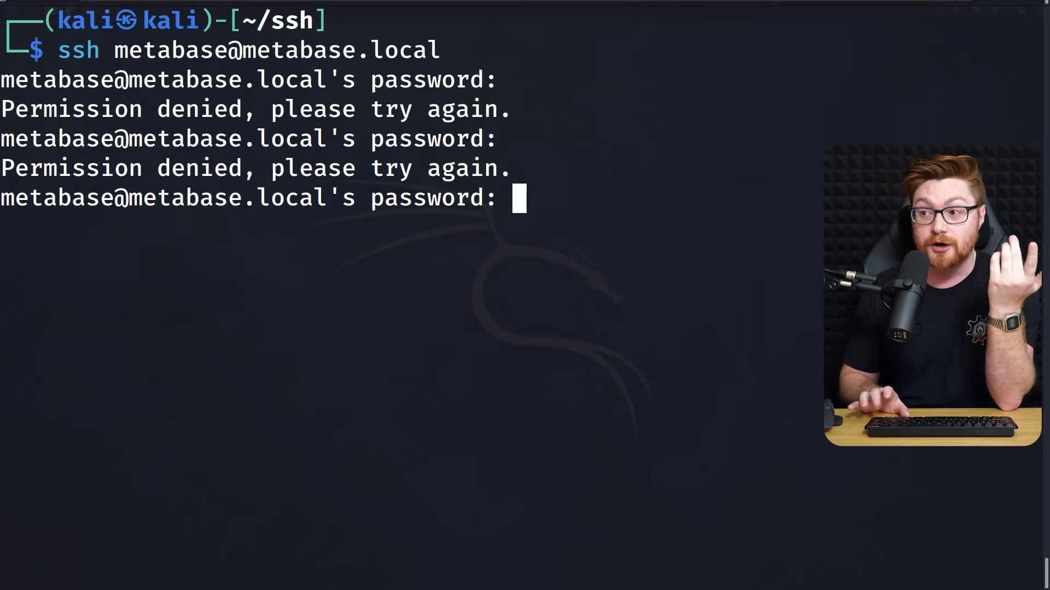
{"action": "key", "text": "Return"}
Retry the ssh login with -i id_ecdsa, which rejects the key as too open
{"action": "key", "text": "Up"}
{"action": "key", "text": "ctrl+a"}
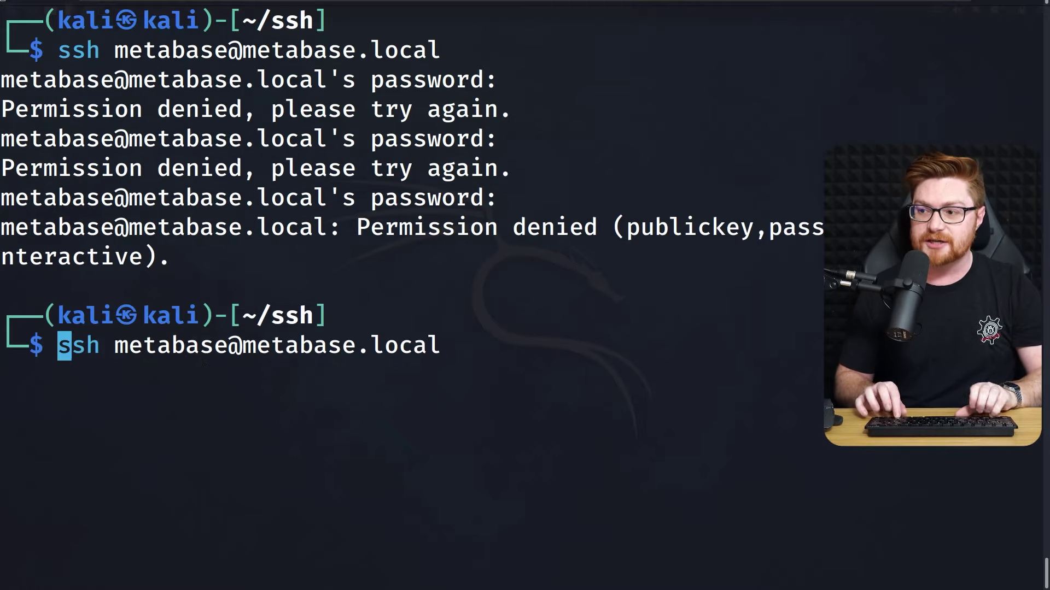
{"action": "type", "text": "-i "}
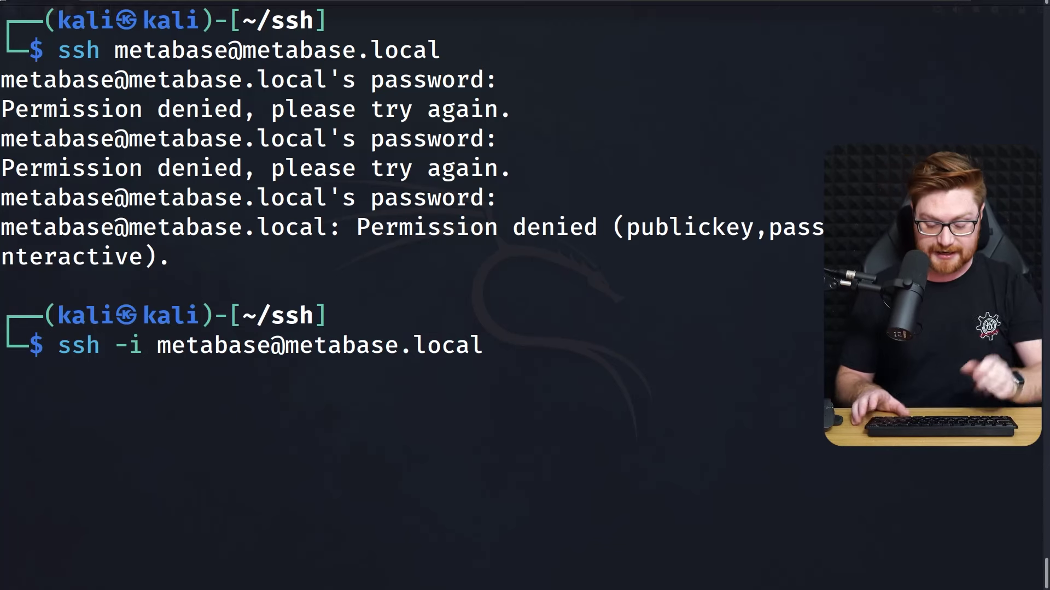
{"action": "type", "text": "id_rsa"}
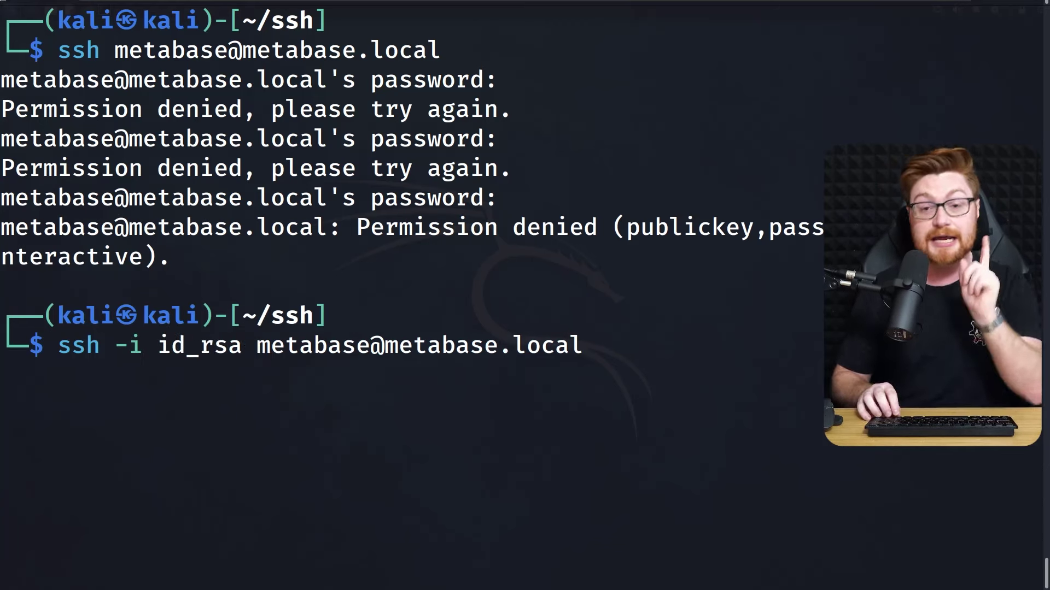
{"action": "key", "text": "BackSpace"}
{"action": "key", "text": "BackSpace"}
{"action": "key", "text": "BackSpace"}
{"action": "type", "text": "e"}
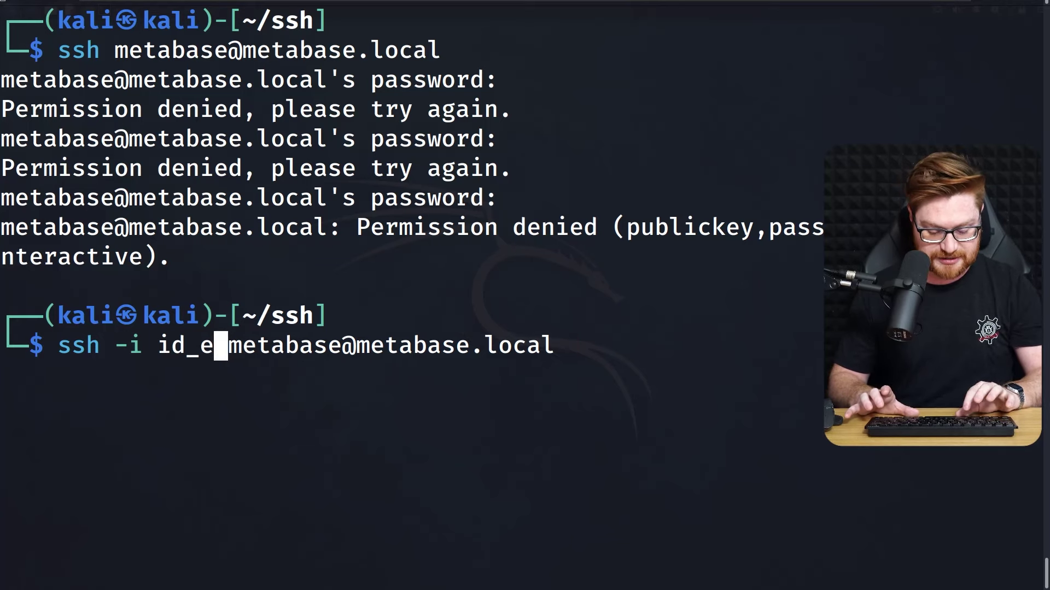
{"action": "type", "text": "cdsa"}
{"action": "key", "text": "End"}
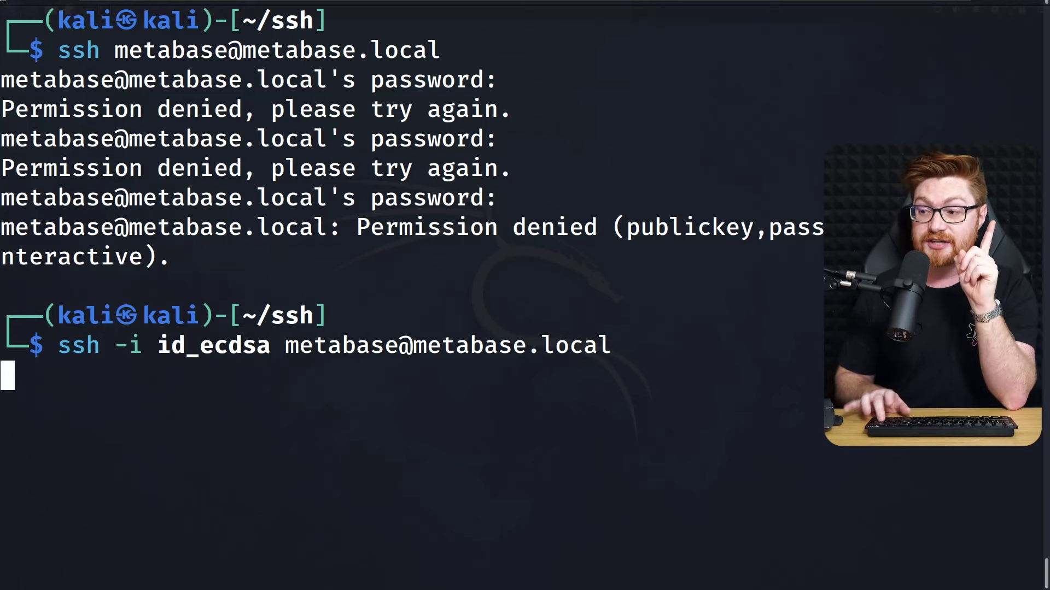
{"action": "key", "text": "Return"}
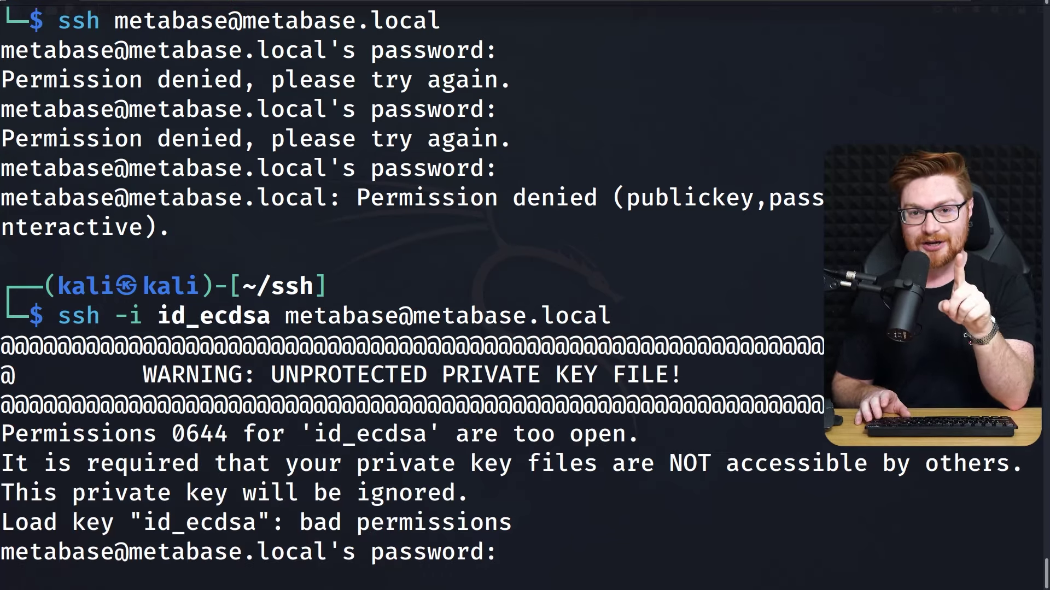
Abort the password prompt and restrict id_ecdsa with chmod 600
{"action": "key", "text": "ctrl+c"}
{"action": "key", "text": "ctrl+l"}
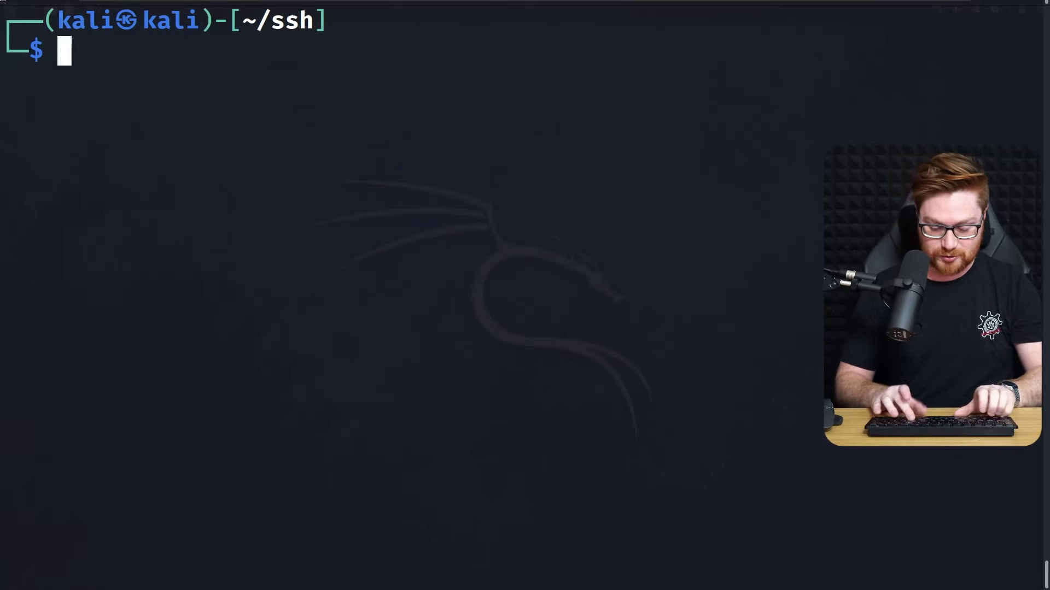
{"action": "type", "text": "chmod 600 "}
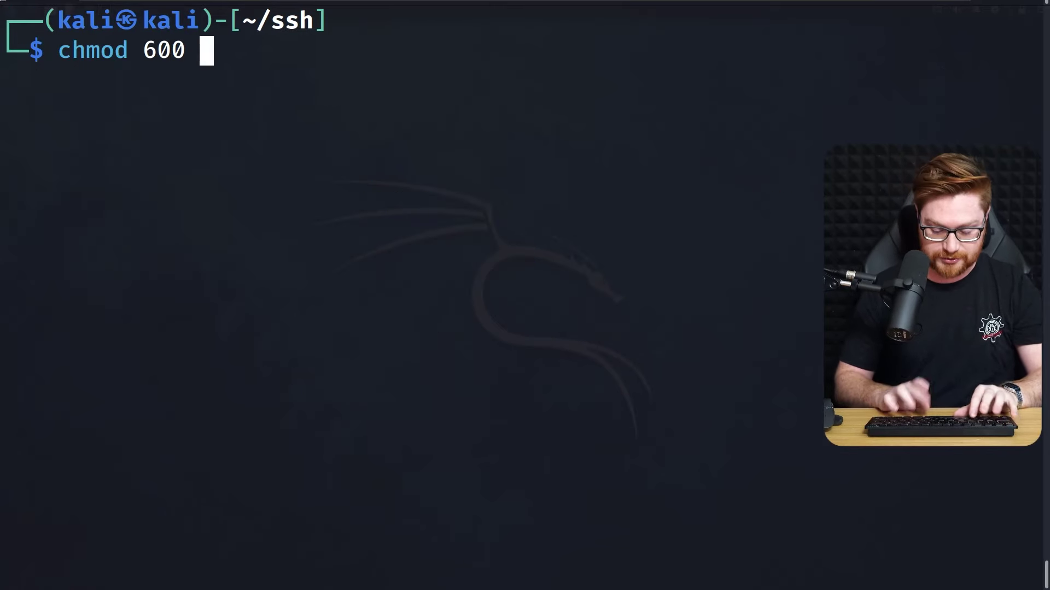
{"action": "type", "text": "id_ecdsa"}
{"action": "key", "text": "Return"}
Log in as metabase with the id_ecdsa key and check identity with id and pwd
{"action": "key", "text": "Up"}
{"action": "key", "text": "Up"}
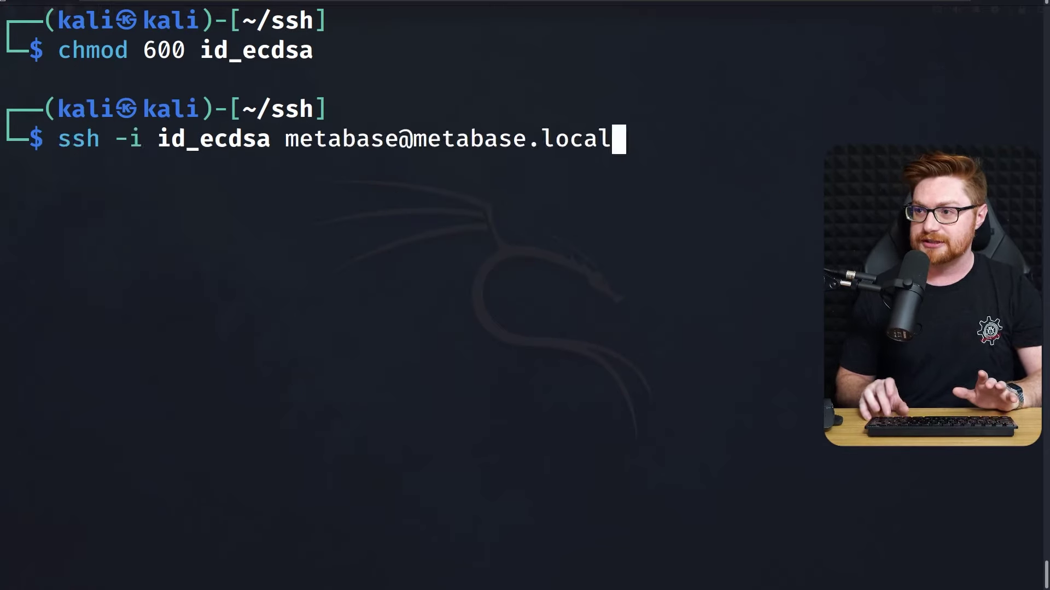
{"action": "key", "text": "Return"}
{"action": "key", "text": "Return"}
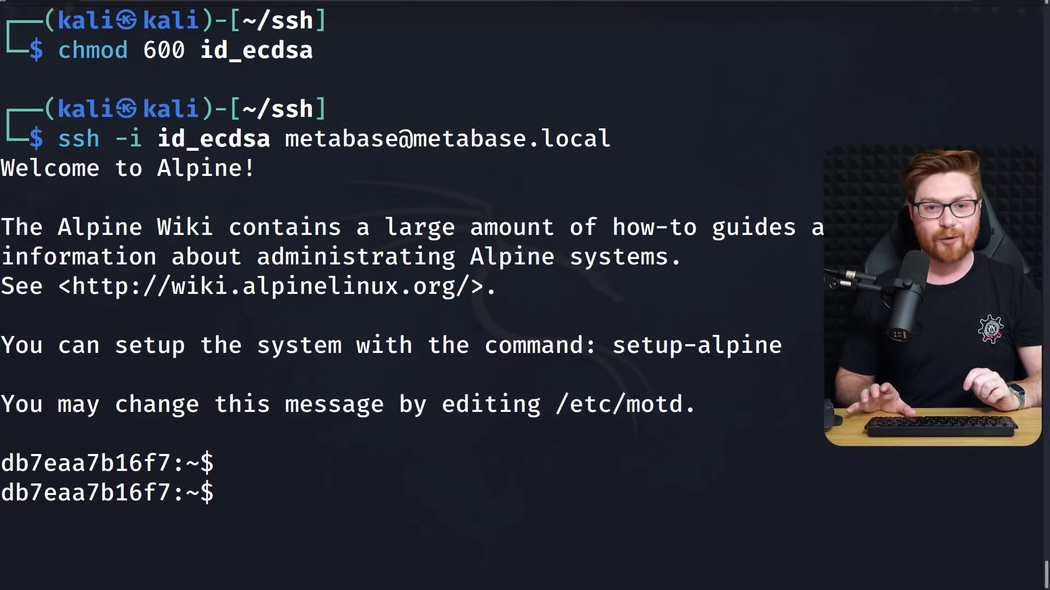
{"action": "type", "text": "id"}
{"action": "key", "text": "Return"}
{"action": "key", "text": "ctrl+minus"}
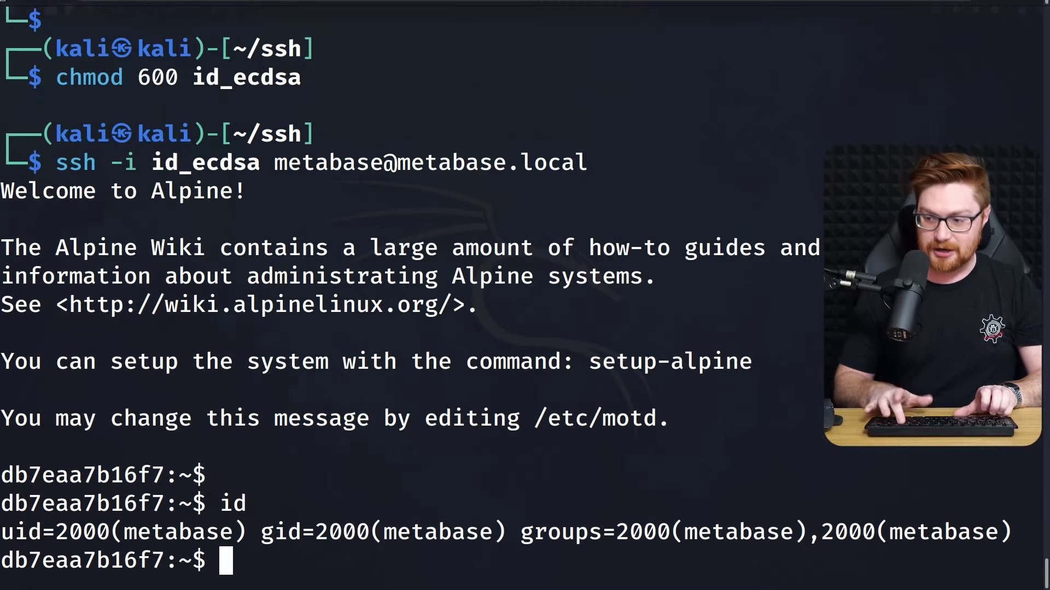
{"action": "key", "text": "Return"}
{"action": "key", "text": "Return"}
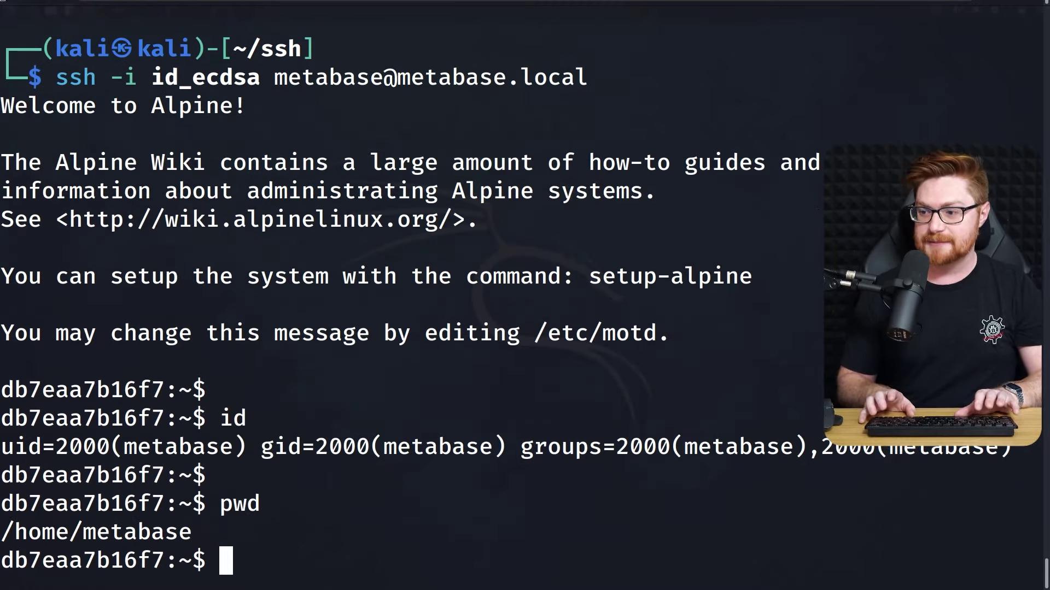
{"action": "type", "text": "whoami"}
{"action": "key", "text": "Return"}
Confirm the metabase user, exit the SSH session and list the ssh folder's files
{"action": "double_click", "coordinate": [58, 534]}
{"action": "left_click", "coordinate": [181, 533]}
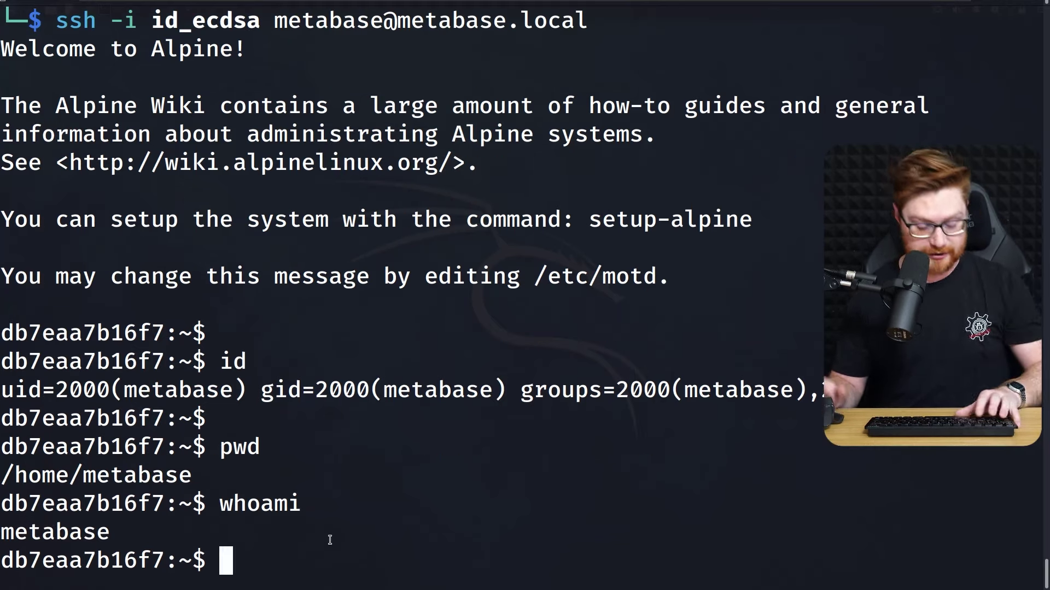
{"action": "type", "text": "exit"}
{"action": "key", "text": "Return"}
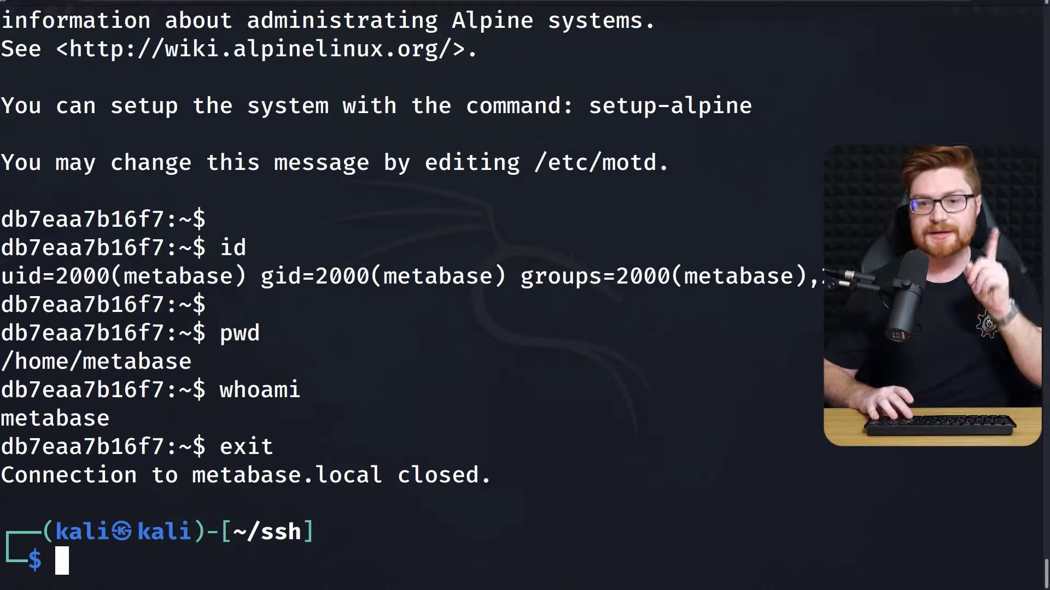
{"action": "type", "text": "ls"}
{"action": "key", "text": "Return"}
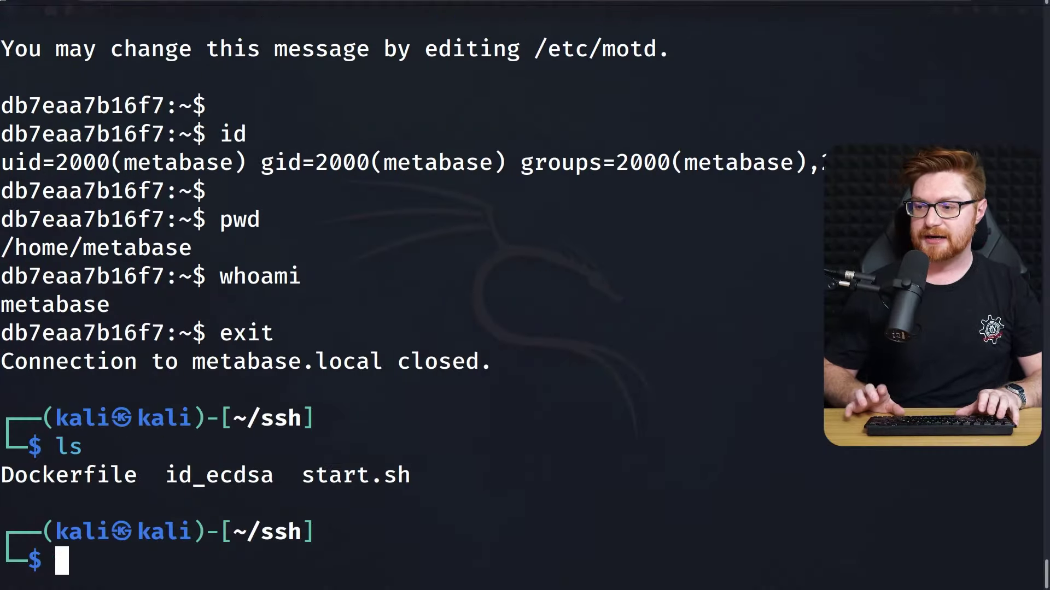
{"action": "type", "text": "subl Doc"}
Open the Dockerfile in Sublime Text with Bash syntax and larger text
{"action": "key", "text": "Tab"}
{"action": "key", "text": "Return"}
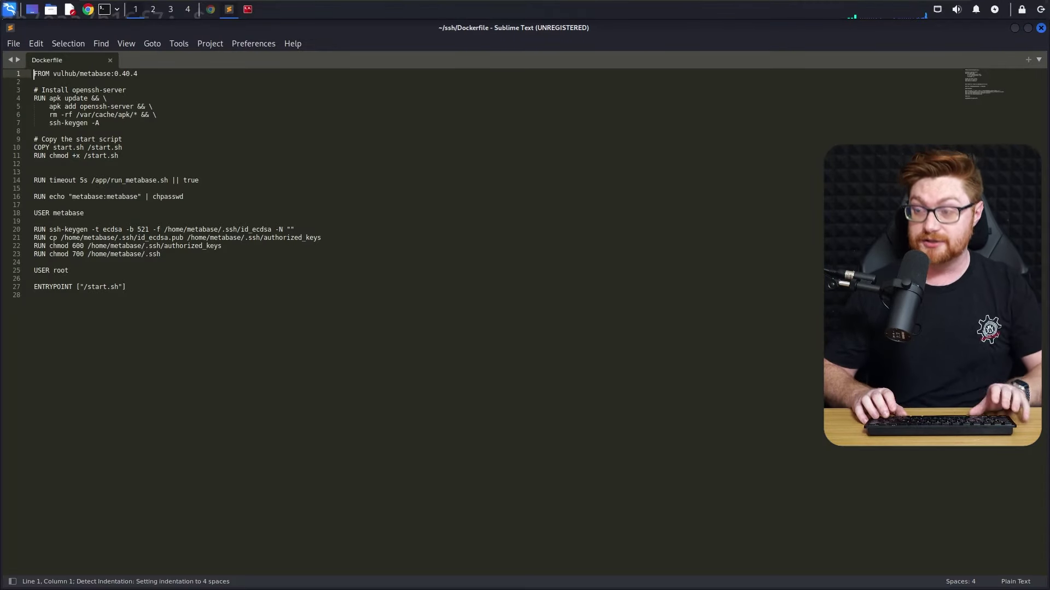
{"action": "key", "text": "ctrl+shift+p"}
{"action": "type", "text": "bash"}
{"action": "key", "text": "Return"}
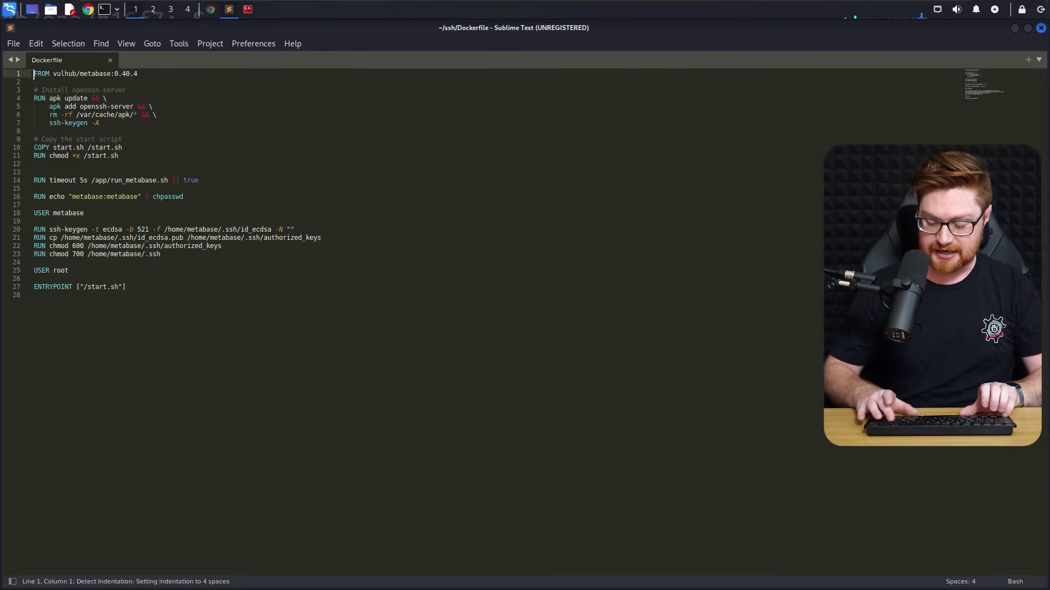
{"action": "key", "text": "ctrl+plus"}
{"action": "key", "text": "ctrl+plus"}
{"action": "key", "text": "ctrl+plus"}
{"action": "key", "text": "ctrl+plus"}
{"action": "key", "text": "ctrl+plus"}
{"action": "key", "text": "ctrl+plus"}
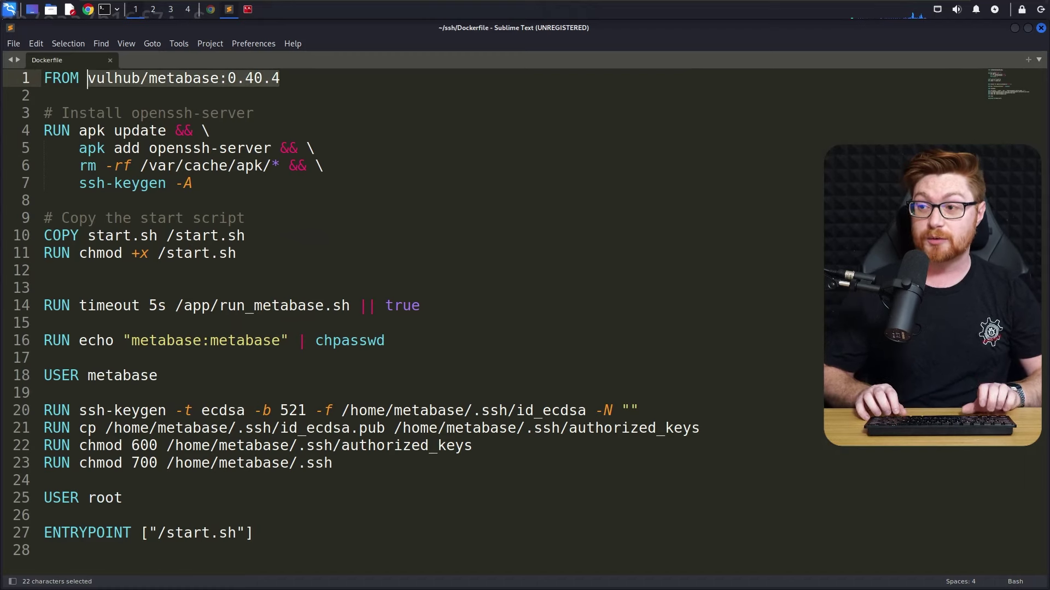
Highlight the openssh install block on lines 4–7 and enlarge the text further
{"action": "key", "text": "Down"}
{"action": "key", "text": "Down"}
{"action": "key", "text": "End"}
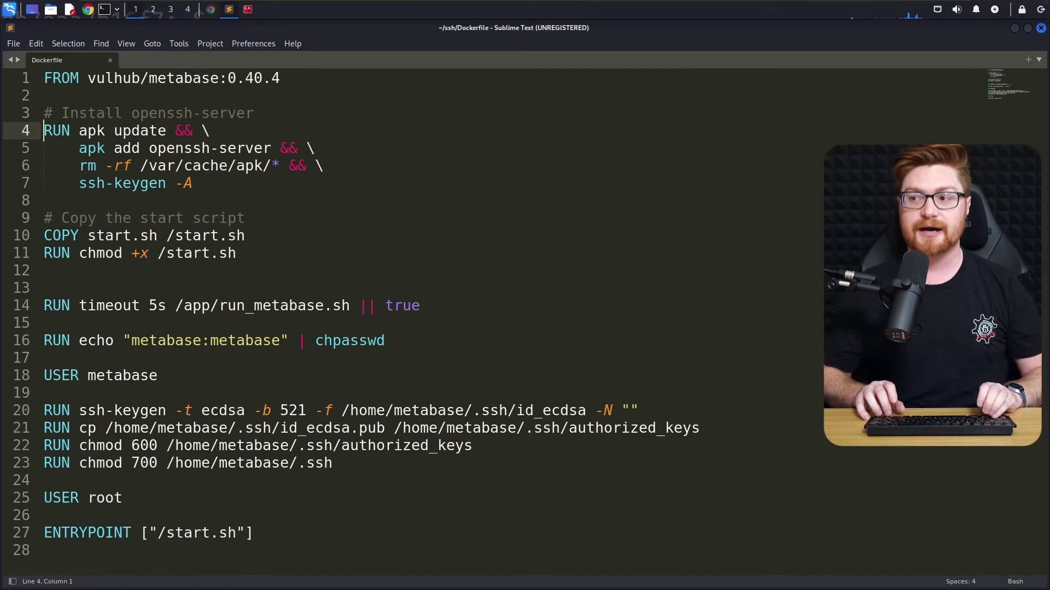
{"action": "key", "text": "shift+Down"}
{"action": "key", "text": "shift+Down"}
{"action": "key", "text": "shift+Down"}
{"action": "key", "text": "shift+Down"}
{"action": "key", "text": "ctrl+plus"}
{"action": "key", "text": "ctrl+plus"}
{"action": "key", "text": "ctrl+plus"}
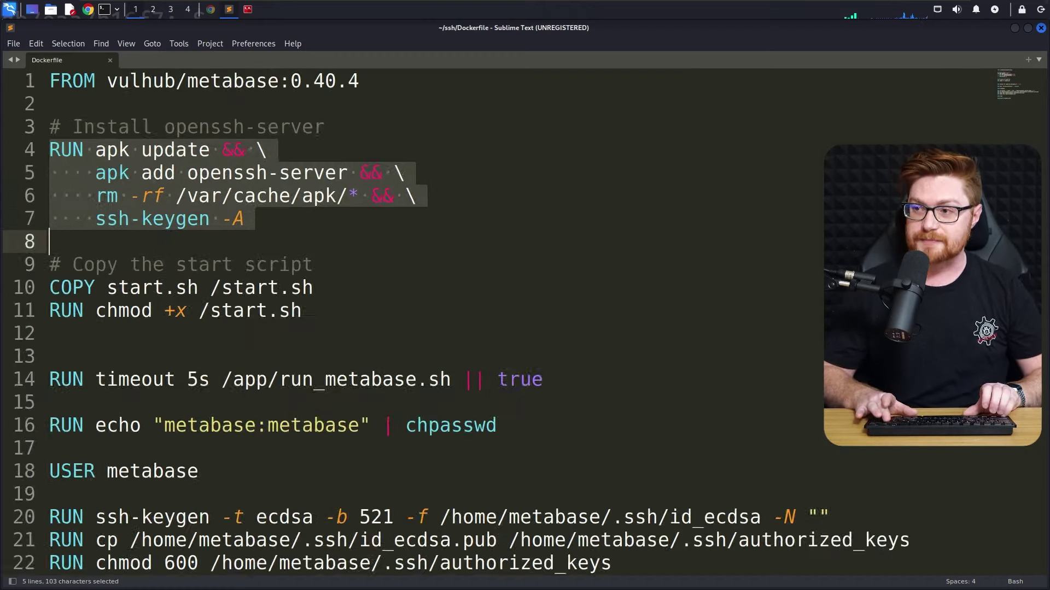
{"action": "key", "text": "ctrl+plus"}
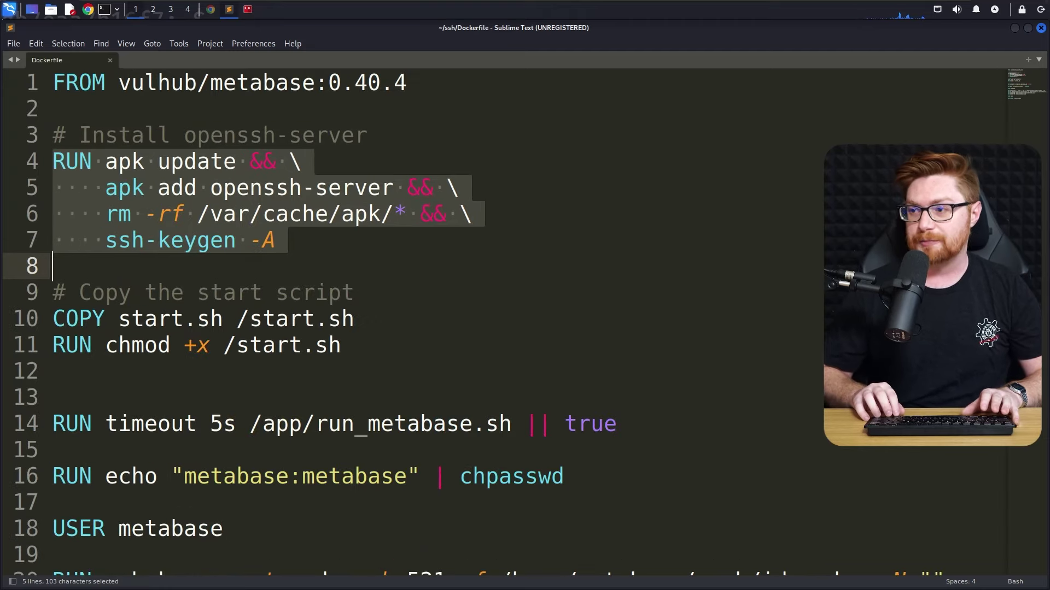
Point out openssh-server and ssh-keygen -A, and delete an extra blank line
{"action": "key", "text": "Left"}
{"action": "key", "text": "Down"}
{"action": "key", "text": "Down"}
{"action": "key", "text": "Left"}
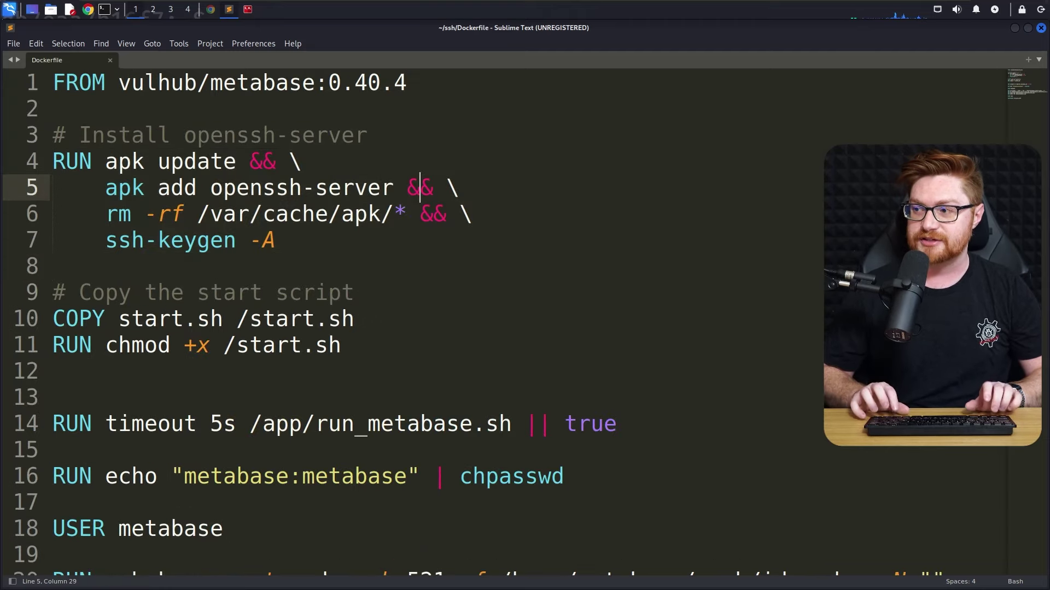
{"action": "key", "text": "ctrl+shift+Left"}
{"action": "key", "text": "ctrl+shift+Left"}
{"action": "key", "text": "Down"}
{"action": "key", "text": "Down"}
{"action": "key", "text": "End"}
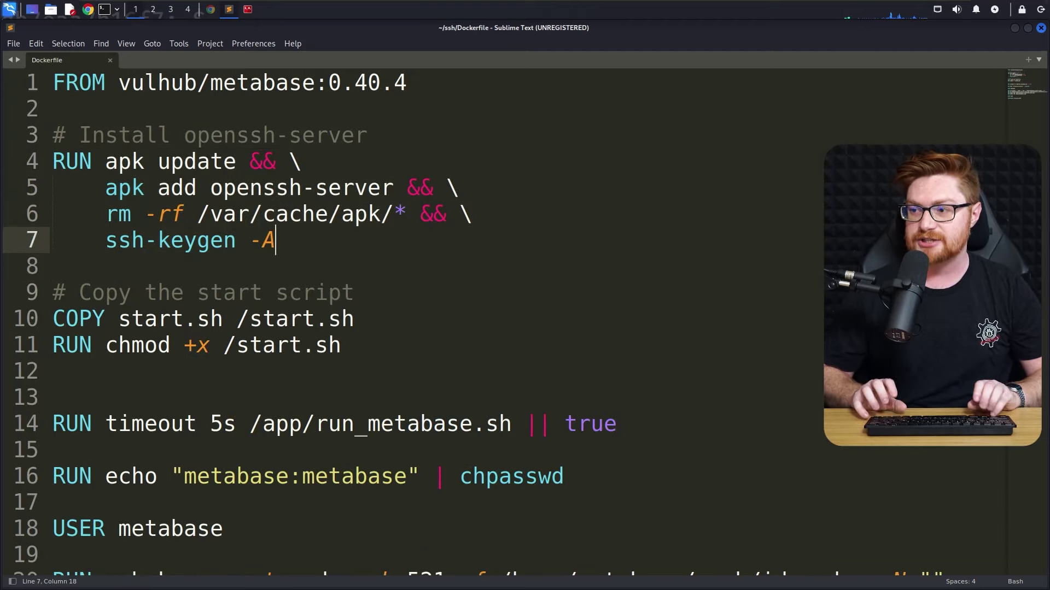
{"action": "key", "text": "shift+Home"}
{"action": "key", "text": "Down"}
{"action": "key", "text": "Down"}
{"action": "key", "text": "Down"}
{"action": "key", "text": "Down"}
{"action": "key", "text": "Down"}
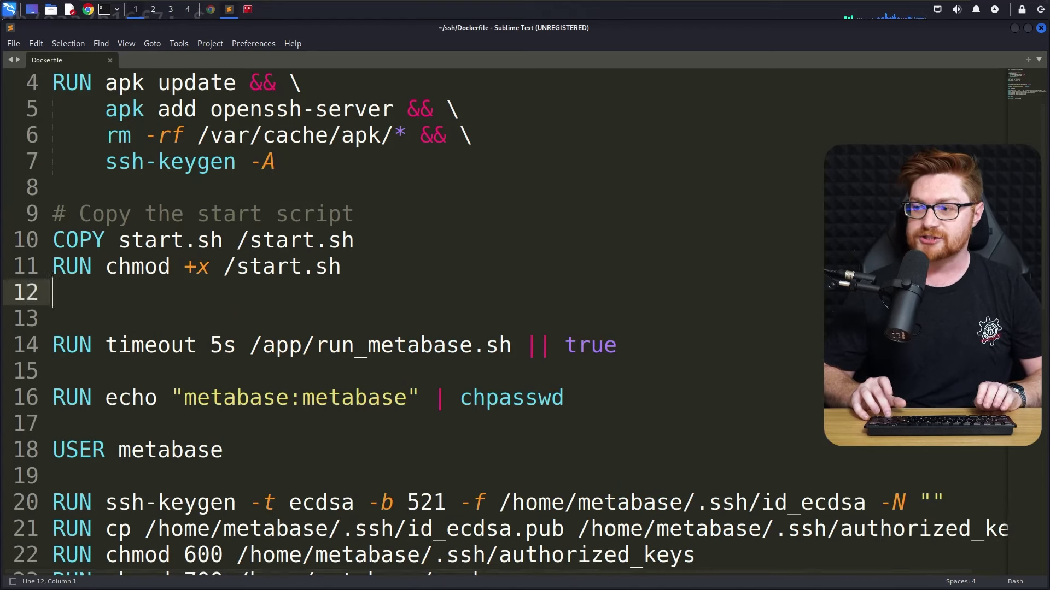
{"action": "key", "text": "Delete"}
{"action": "key", "text": "Down"}
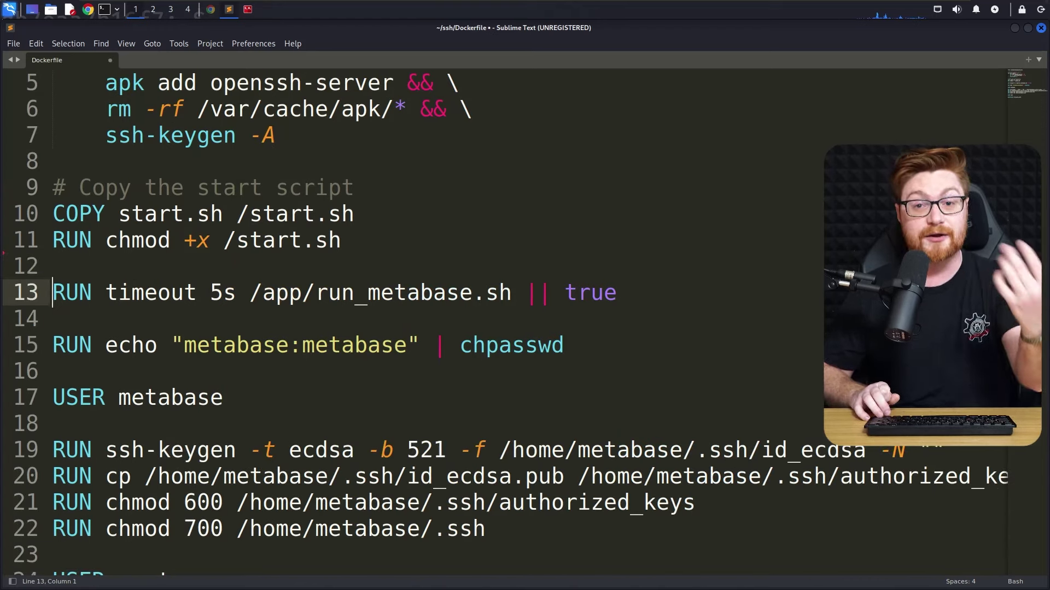
Highlight the timeout line 13 and the chpasswd line 15
{"action": "key", "text": "shift+Down"}
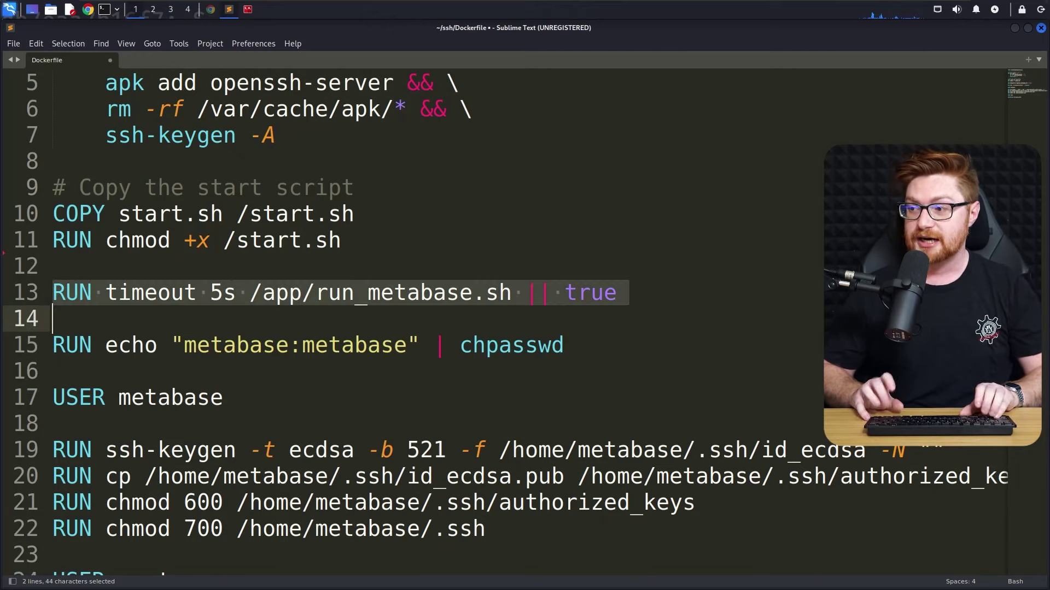
{"action": "scroll", "coordinate": [525, 325], "scroll_direction": "down", "scroll_amount": 1}
{"action": "key", "text": "Down"}
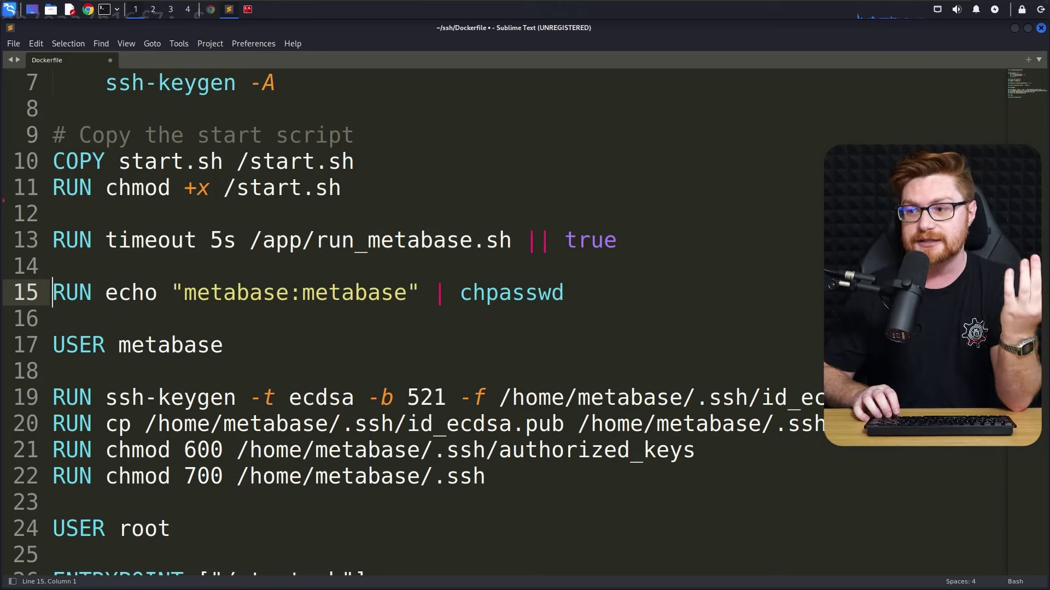
{"action": "key", "text": "shift+Down"}
{"action": "key", "text": "shift+Left"}
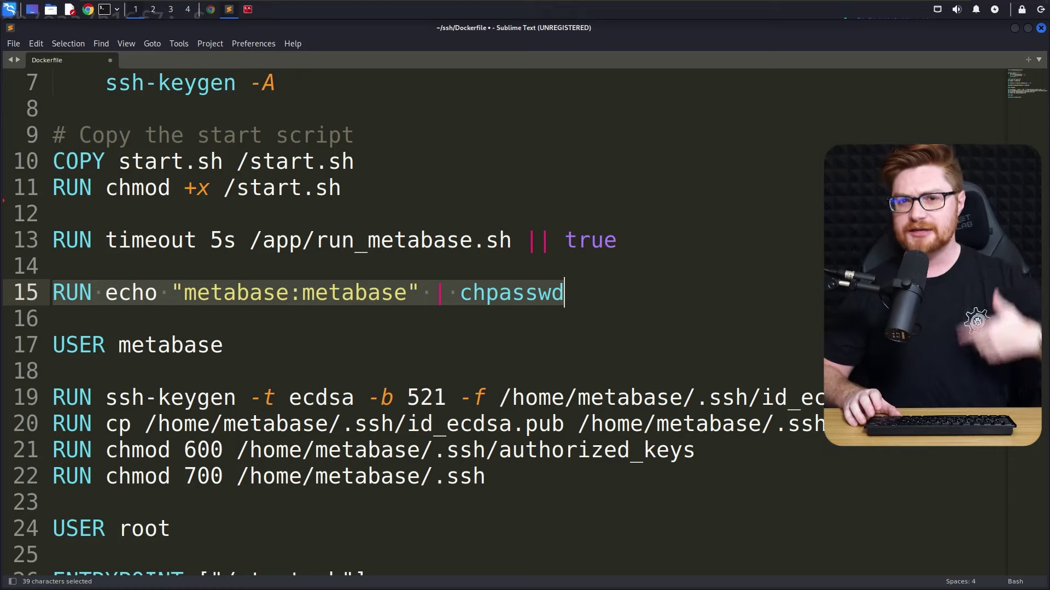
{"action": "scroll", "coordinate": [525, 328], "scroll_direction": "down", "scroll_amount": 2}
Highlight metabase's key-generation lines, stressing the ssh-keygen ecdsa type and 521-bit size
{"action": "key", "text": "Down"}
{"action": "key", "text": "Down"}
{"action": "key", "text": "Down"}
{"action": "key", "text": "Home"}
{"action": "key", "text": "shift+Down"}
{"action": "key", "text": "shift+Down"}
{"action": "key", "text": "shift+Down"}
{"action": "key", "text": "shift+Down"}
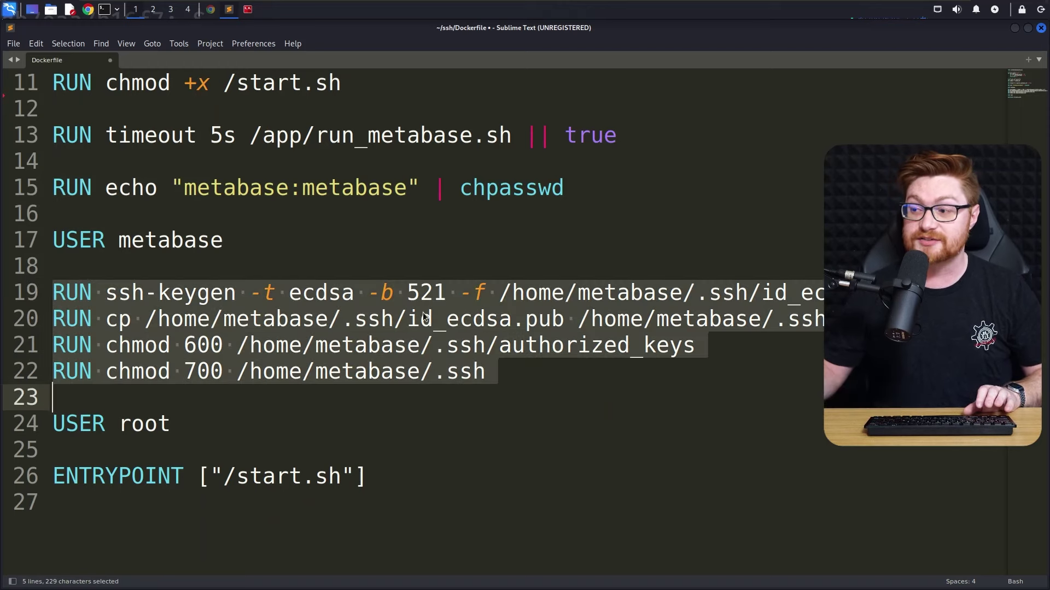
{"action": "left_click", "coordinate": [393, 293]}
{"action": "left_click", "coordinate": [357, 293]}
{"action": "left_click_drag", "start_coordinate": [106, 293], "coordinate": [356, 293]}
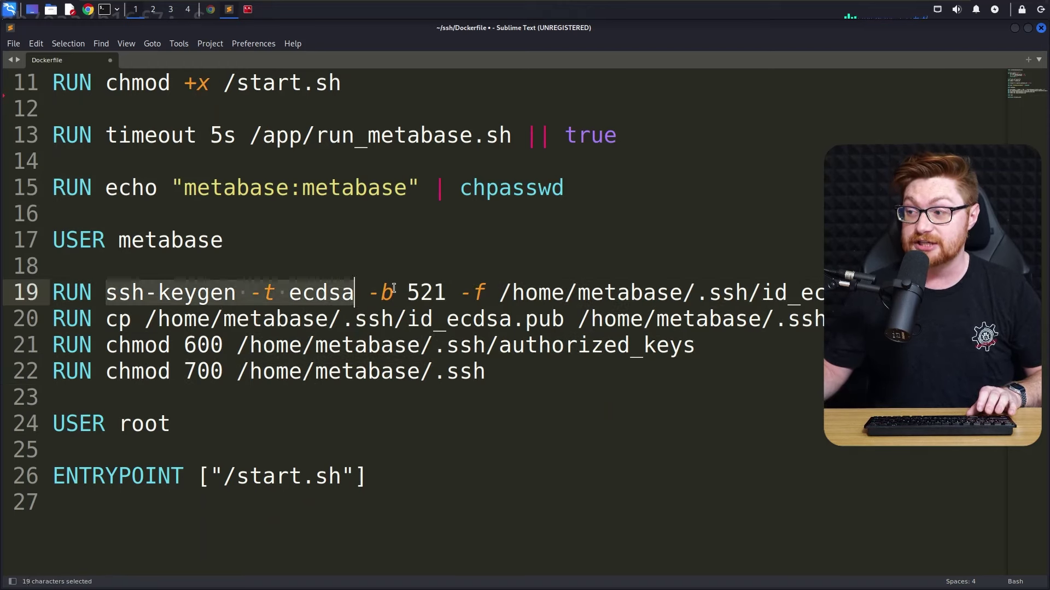
{"action": "left_click", "coordinate": [447, 293]}
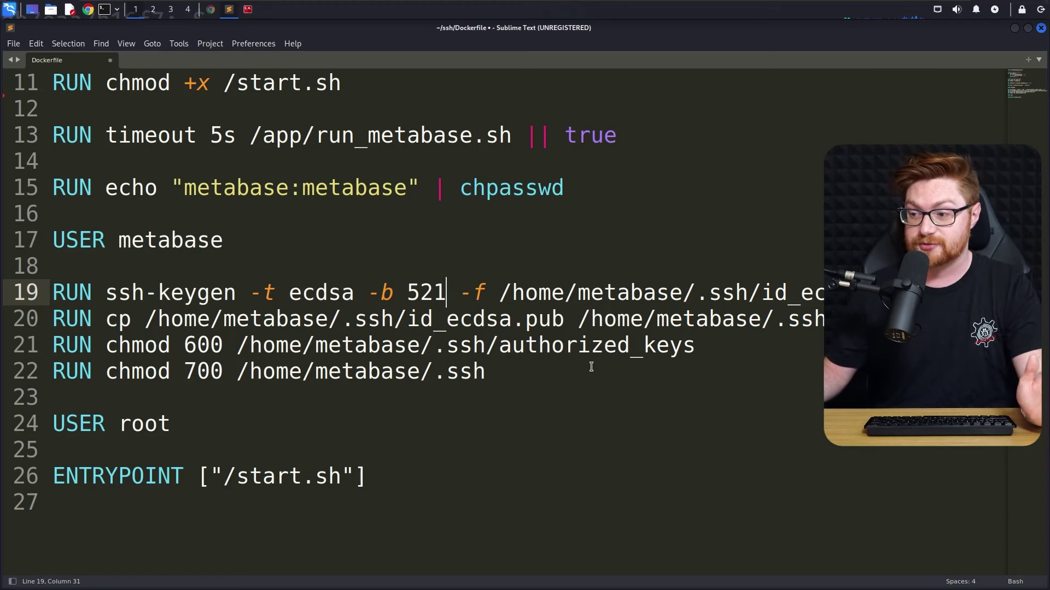
Open start.sh, highlight its sshd and Metabase launch commands, and switch back to the Dockerfile
{"action": "key", "text": "ctrl+o"}
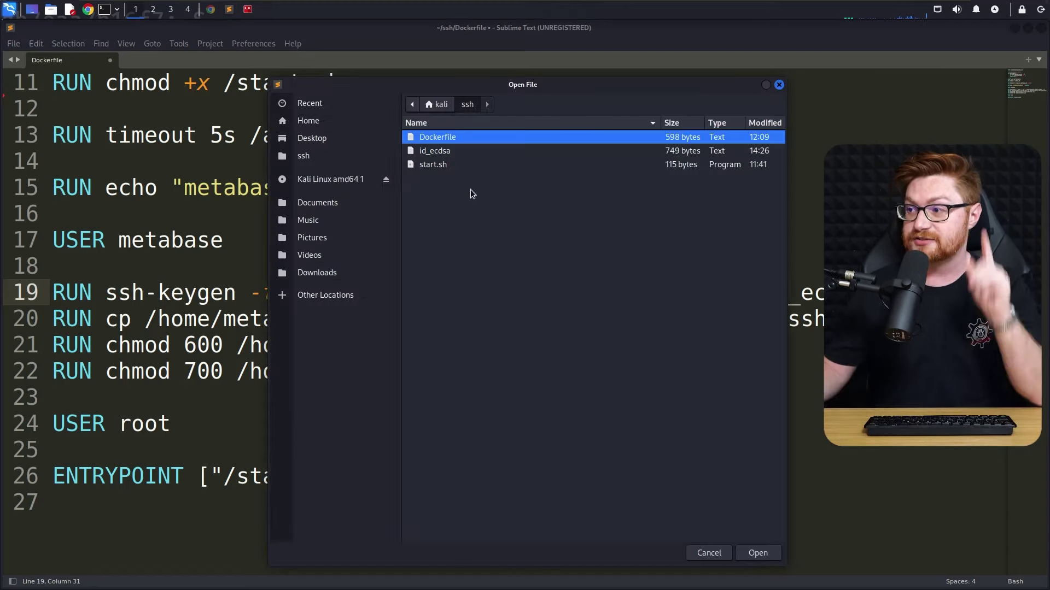
{"action": "double_click", "coordinate": [439, 167]}
{"action": "left_click", "coordinate": [325, 160]}
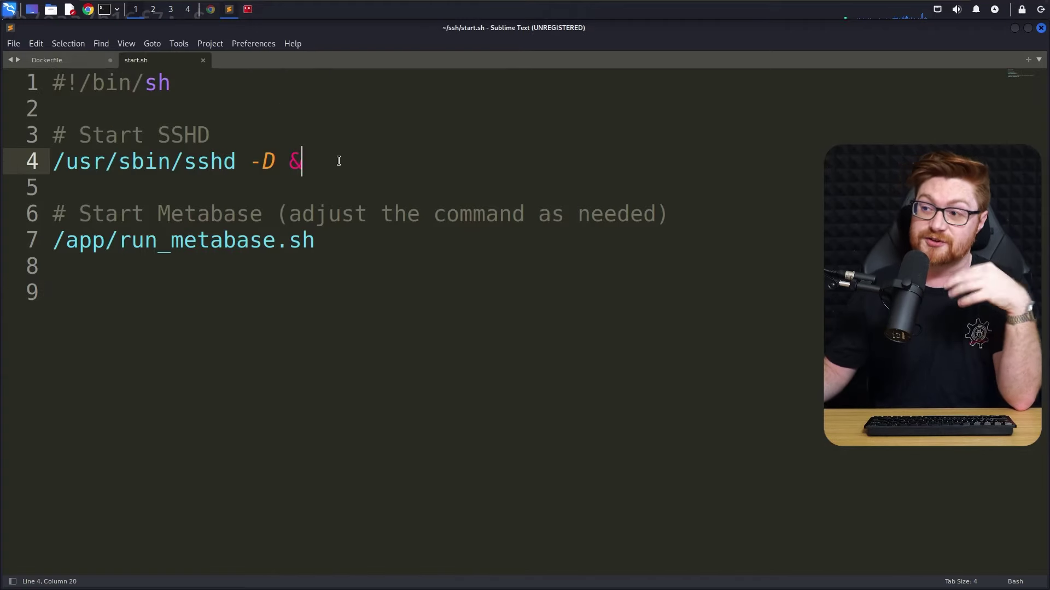
{"action": "left_click_drag", "start_coordinate": [325, 161], "coordinate": [10, 162]}
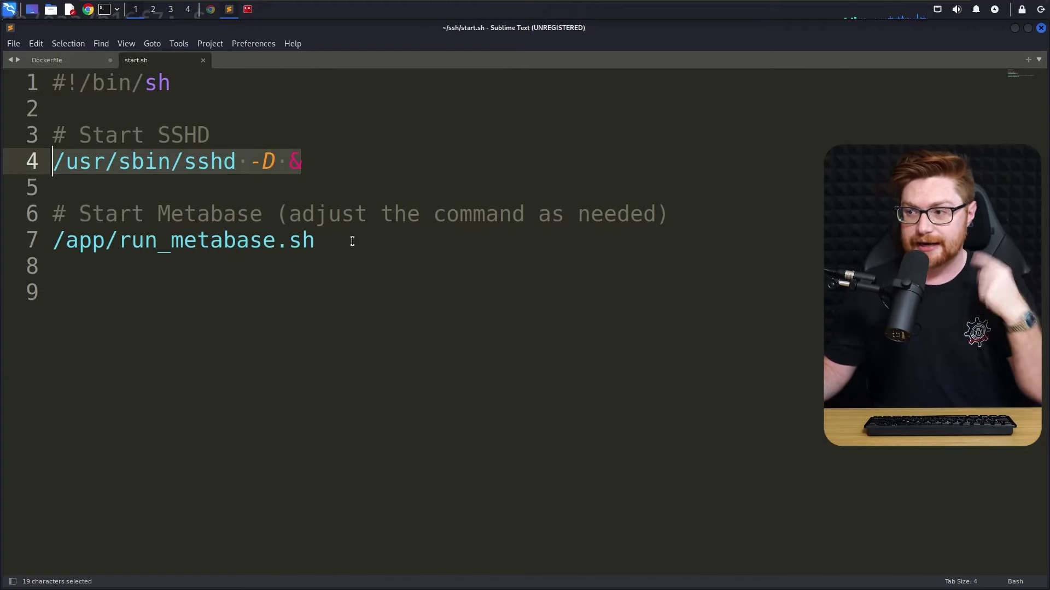
{"action": "left_click_drag", "start_coordinate": [354, 241], "coordinate": [2, 234]}
{"action": "left_click", "coordinate": [11, 136], "text": "shift"}
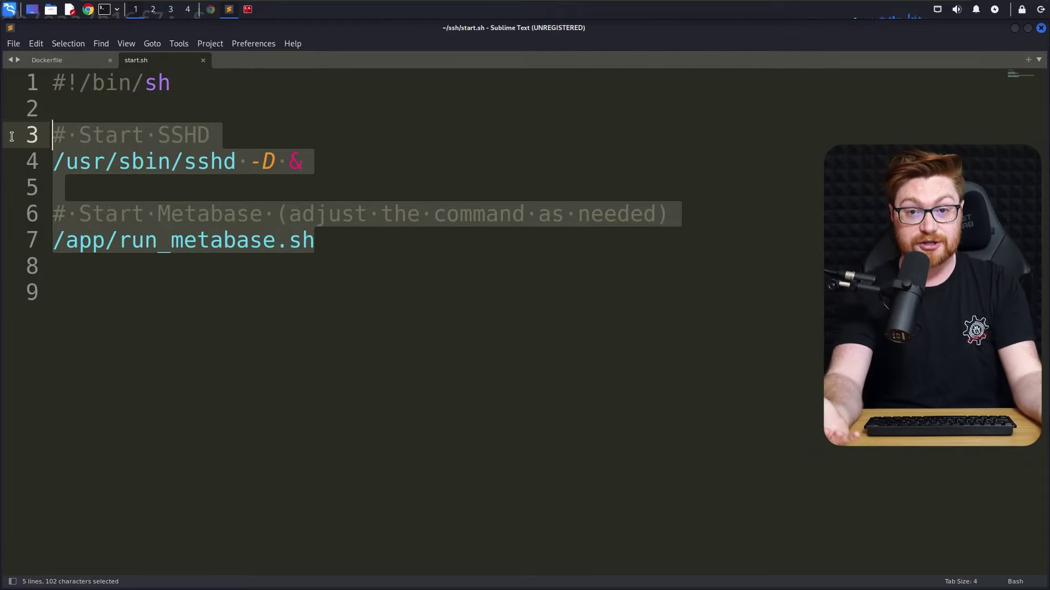
{"action": "key", "text": "ctrl+Page_Up"}
{"action": "scroll", "coordinate": [887, 491], "scroll_direction": "up", "scroll_amount": 4}
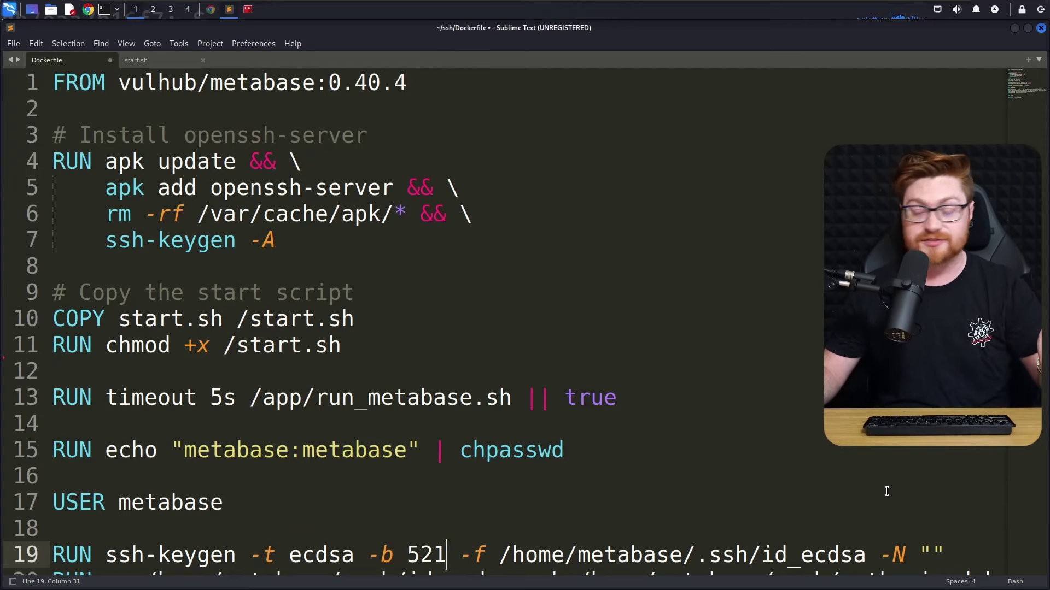
{"action": "scroll", "coordinate": [803, 463], "scroll_direction": "down", "scroll_amount": 1}
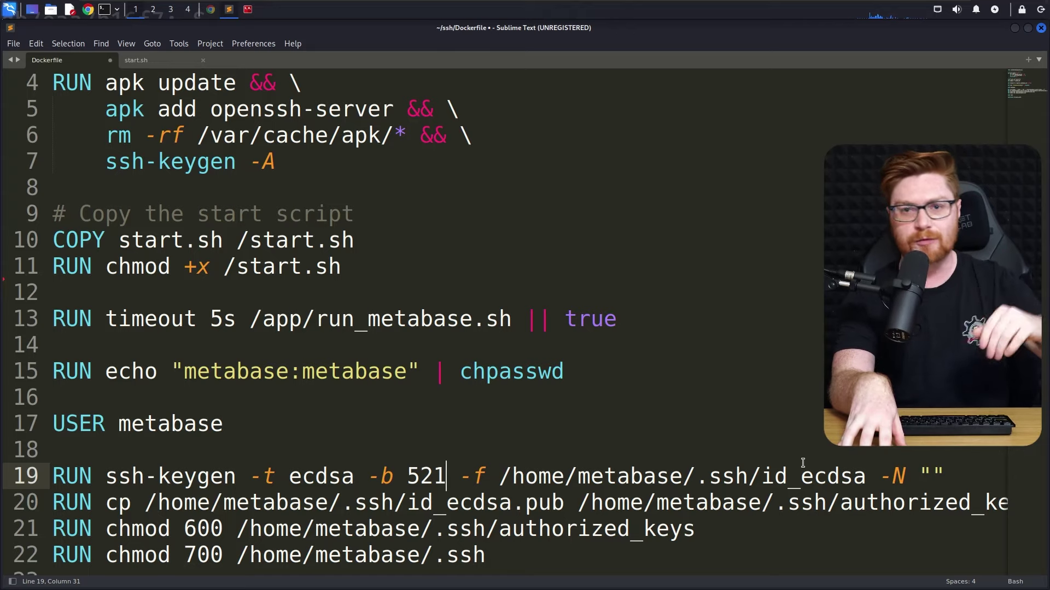
Open /etc/ssh/sshd_config with Bash syntax and delete its blank first line
{"action": "key", "text": "ctrl+o"}
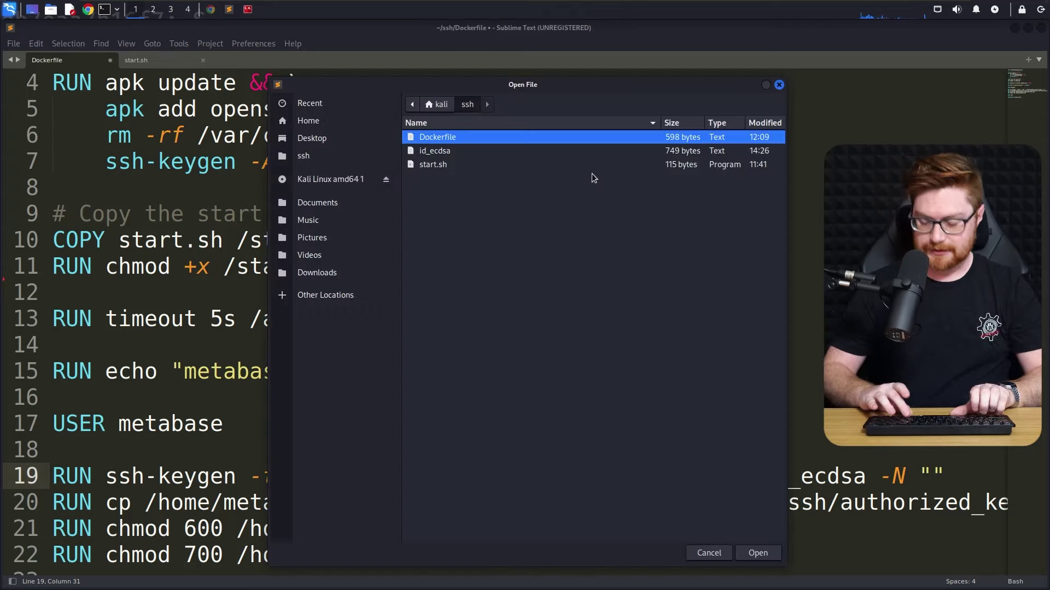
{"action": "type", "text": "/etc/ssh/sshd_conf"}
{"action": "key", "text": "Return"}
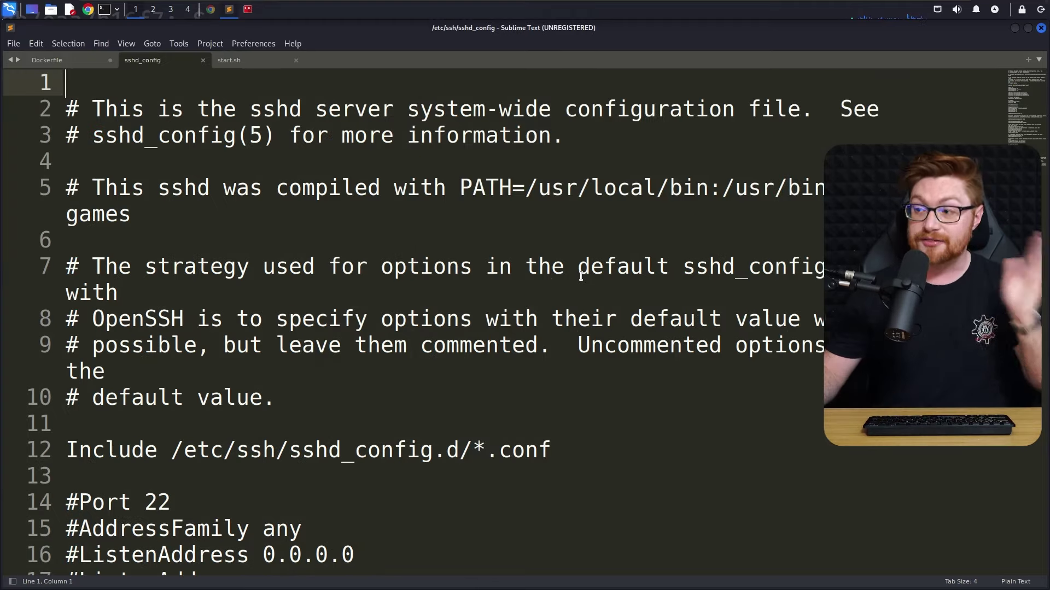
{"action": "key", "text": "ctrl+shift+p"}
{"action": "type", "text": "bash"}
{"action": "key", "text": "Return"}
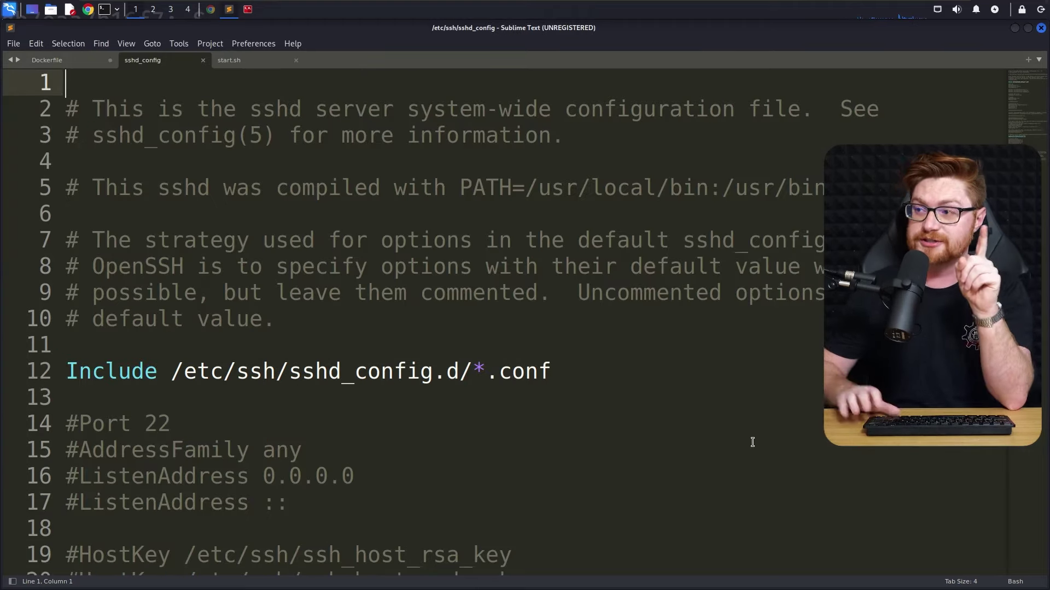
{"action": "key", "text": "Delete"}
Highlight the sshd header, Include line, and rsa, ecdsa and ed25519 HostKey entries
{"action": "left_click_drag", "start_coordinate": [326, 81], "coordinate": [395, 82]}
{"action": "left_click", "coordinate": [644, 363]}
{"action": "scroll", "coordinate": [644, 364], "scroll_direction": "down", "scroll_amount": 4}
{"action": "scroll", "coordinate": [693, 381], "scroll_direction": "down", "scroll_amount": 4}
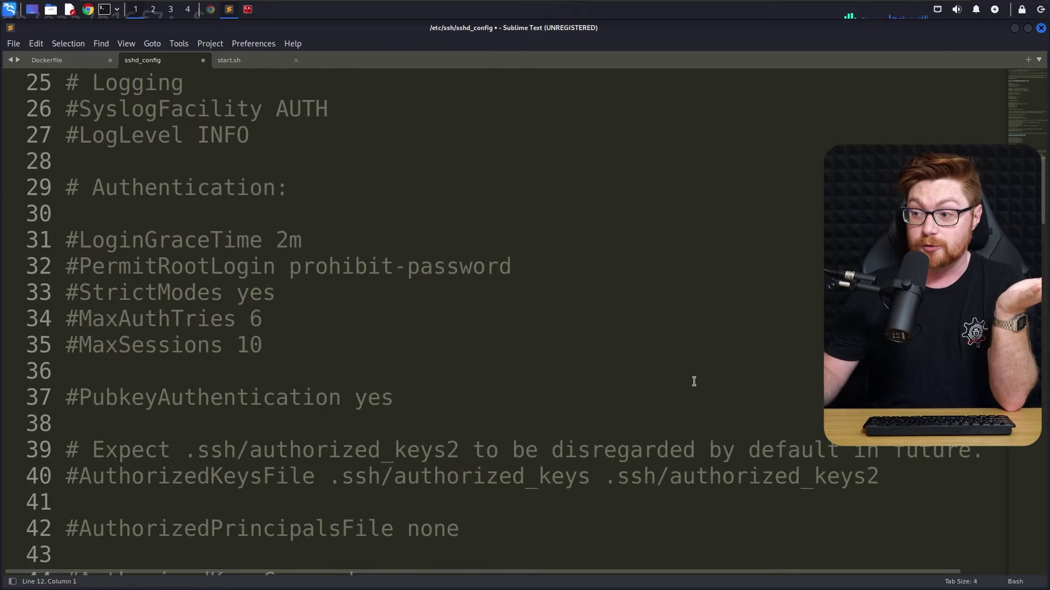
{"action": "scroll", "coordinate": [693, 380], "scroll_direction": "down", "scroll_amount": 4}
{"action": "scroll", "coordinate": [693, 381], "scroll_direction": "down", "scroll_amount": 1}
{"action": "scroll", "coordinate": [694, 379], "scroll_direction": "down", "scroll_amount": 3}
{"action": "scroll", "coordinate": [694, 379], "scroll_direction": "down", "scroll_amount": 1}
{"action": "scroll", "coordinate": [694, 380], "scroll_direction": "down", "scroll_amount": 4}
{"action": "scroll", "coordinate": [694, 380], "scroll_direction": "down", "scroll_amount": 5}
{"action": "scroll", "coordinate": [693, 380], "scroll_direction": "down", "scroll_amount": 1}
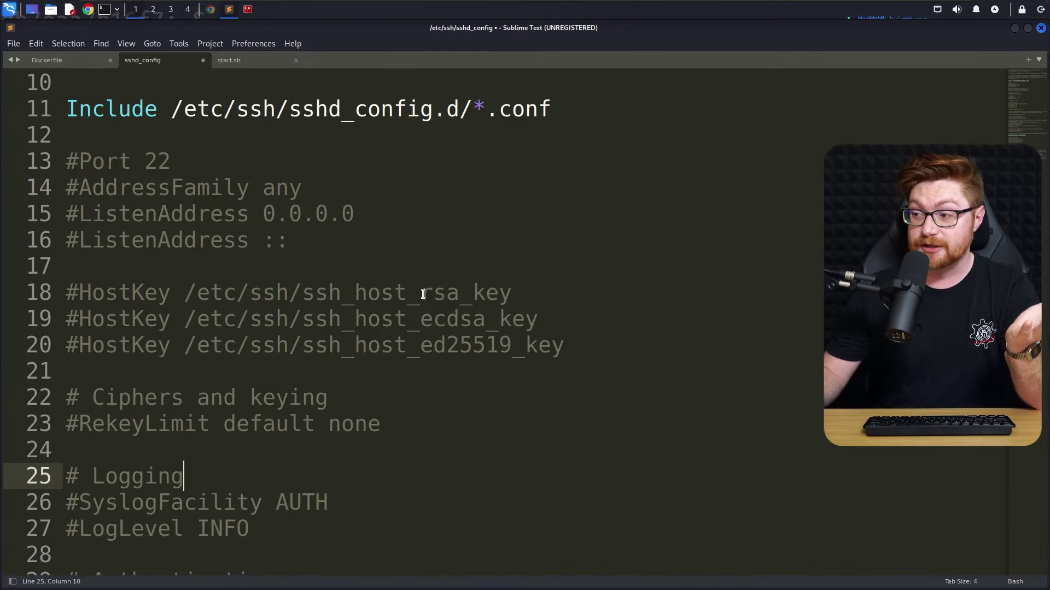
{"action": "mouse_move", "coordinate": [420, 292]}
{"action": "left_mouse_down"}
{"action": "mouse_move", "coordinate": [459, 293]}
{"action": "mouse_move", "coordinate": [485, 322]}
{"action": "left_mouse_up"}
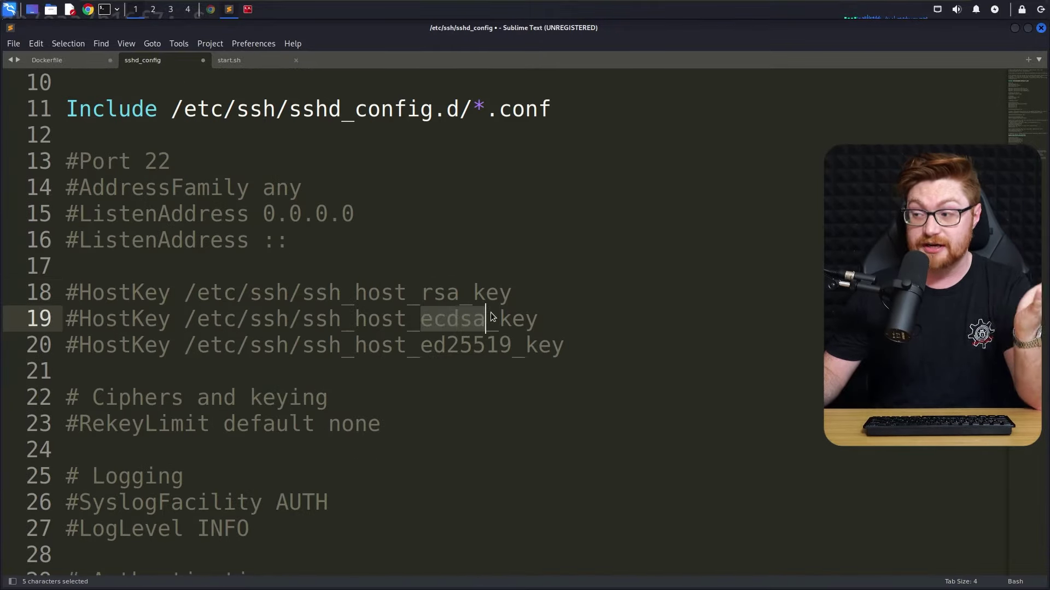
{"action": "left_click_drag", "start_coordinate": [420, 346], "coordinate": [526, 346]}
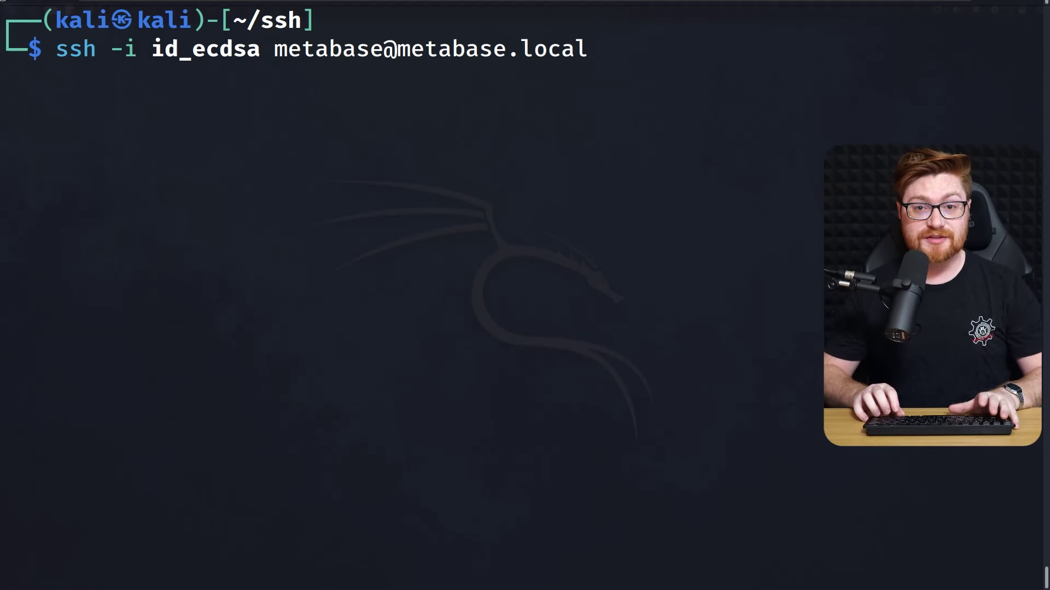
Add -vvv to the recalled ssh command and swap the key file for a nonexistent name
{"action": "key", "text": "Home"}
{"action": "key", "text": "Right"}
{"action": "key", "text": "Right"}
{"action": "key", "text": "Right"}
{"action": "type", "text": "-vvv"}
{"action": "key", "text": "Home"}
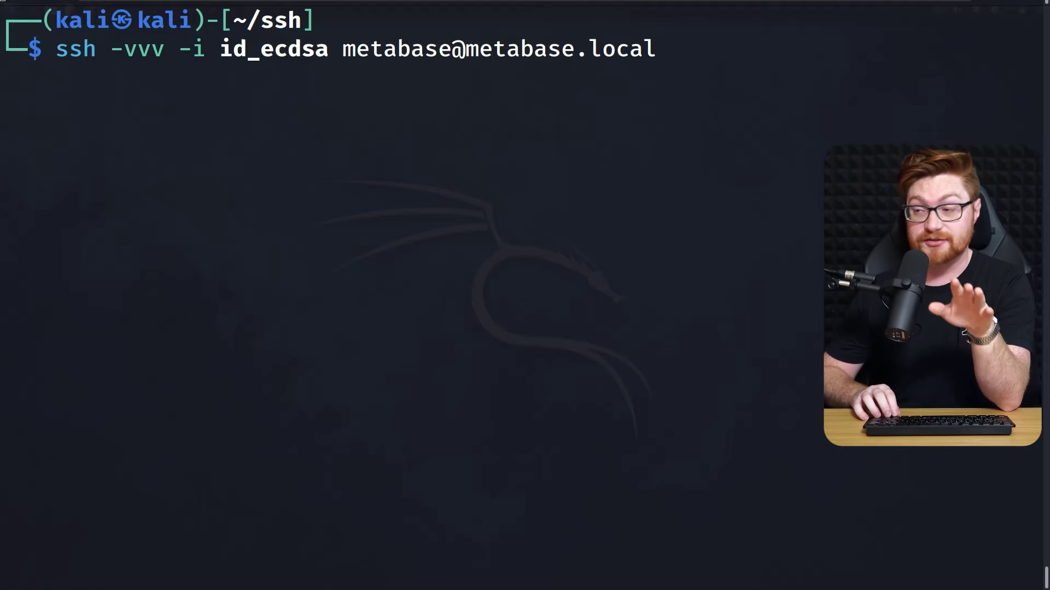
{"action": "key", "text": "Right"}
{"action": "key", "text": "Right"}
{"action": "key", "text": "Right"}
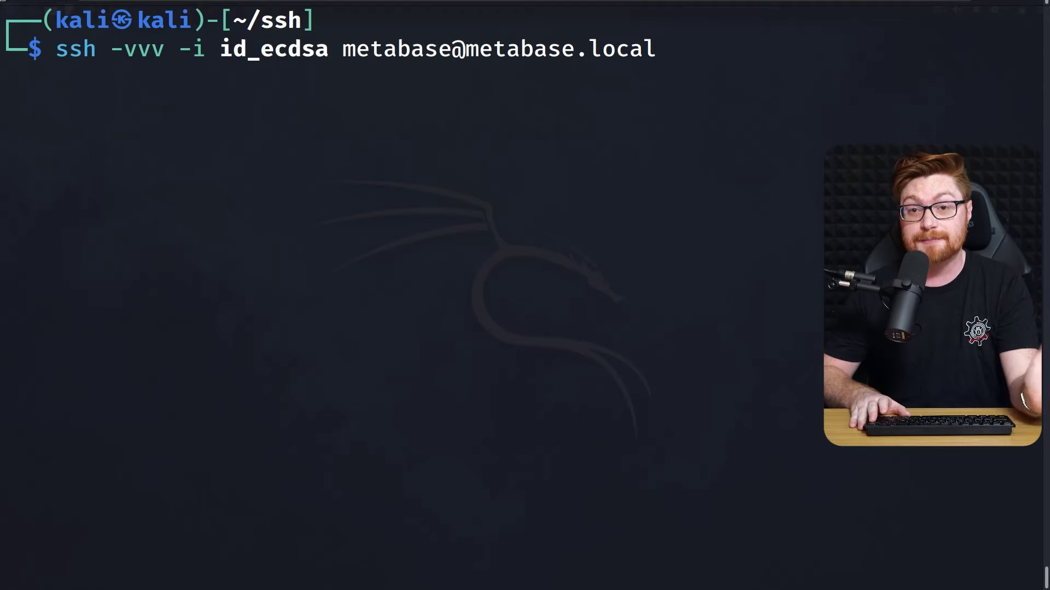
{"action": "key", "text": "BackSpace"}
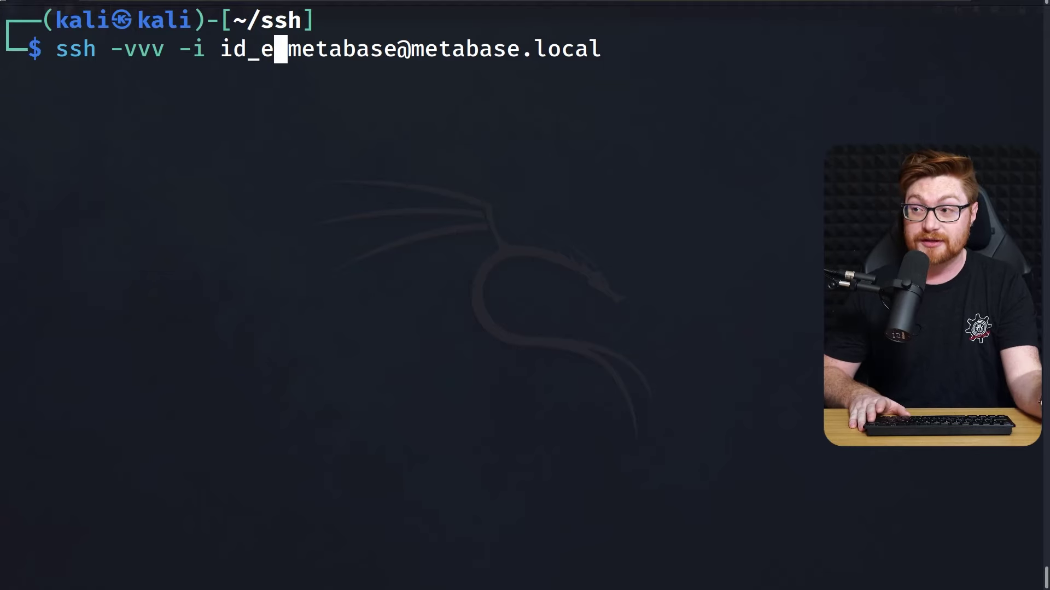
{"action": "type", "text": "rsa"}
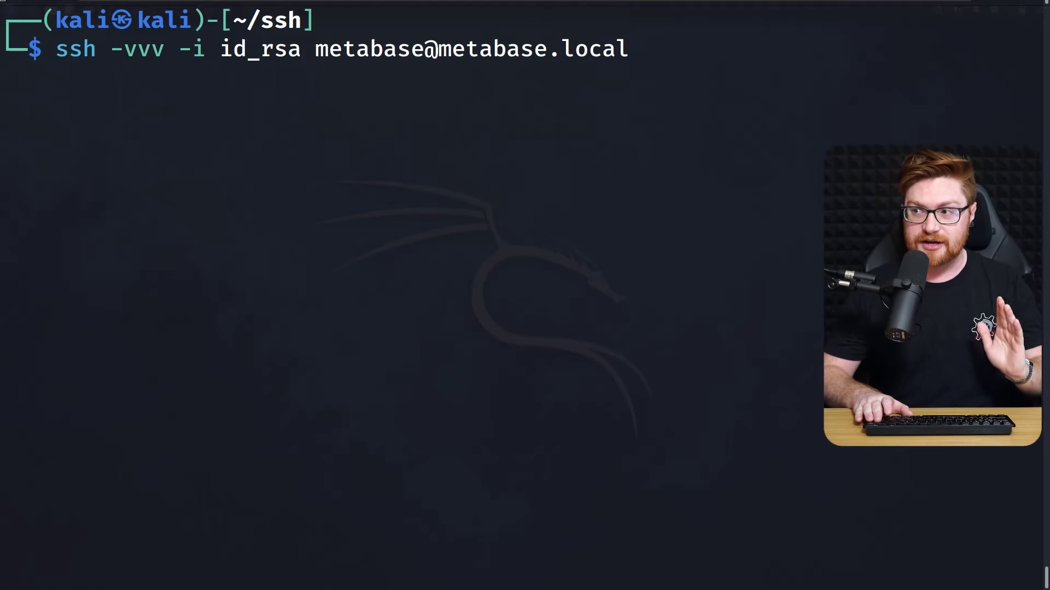
{"action": "key", "text": "BackSpace"}
{"action": "key", "text": "BackSpace"}
{"action": "key", "text": "BackSpace"}
{"action": "key", "text": "BackSpace"}
{"action": "key", "text": "BackSpace"}
{"action": "key", "text": "BackSpace"}
{"action": "type", "text": "anythimng"}
{"action": "key", "text": "BackSpace"}
{"action": "key", "text": "BackSpace"}
{"action": "key", "text": "BackSpace"}
{"action": "type", "text": "ng"}
Run the verbose ssh login and highlight the default keys tried, like id_ecdsa and id_ed25519_sk
{"action": "key", "text": "Return"}
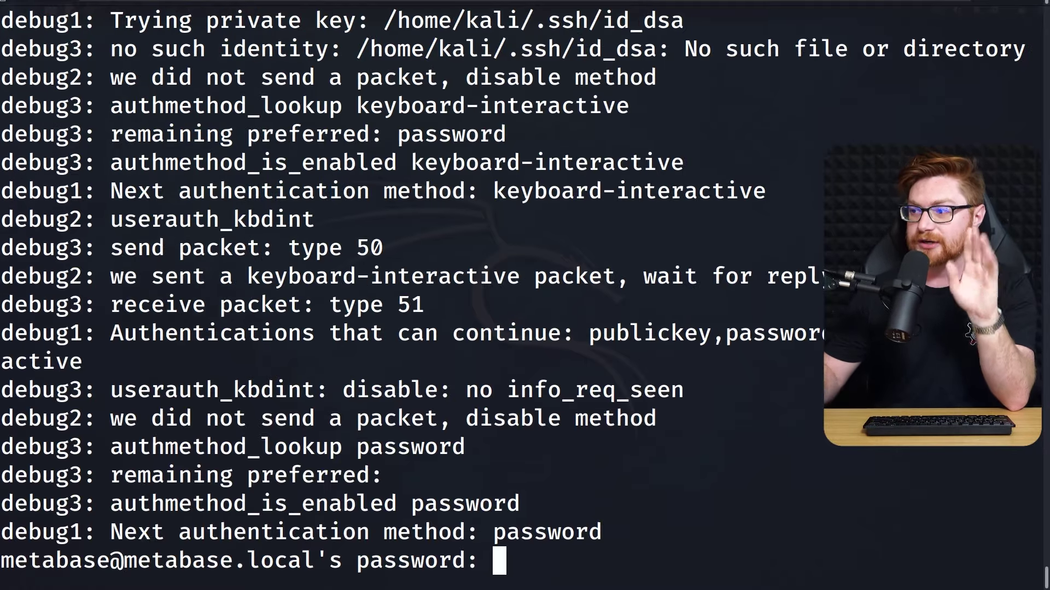
{"action": "scroll", "coordinate": [861, 447], "scroll_direction": "up", "scroll_amount": 1}
{"action": "scroll", "coordinate": [857, 448], "scroll_direction": "up", "scroll_amount": 4}
{"action": "scroll", "coordinate": [852, 448], "scroll_direction": "up", "scroll_amount": 2}
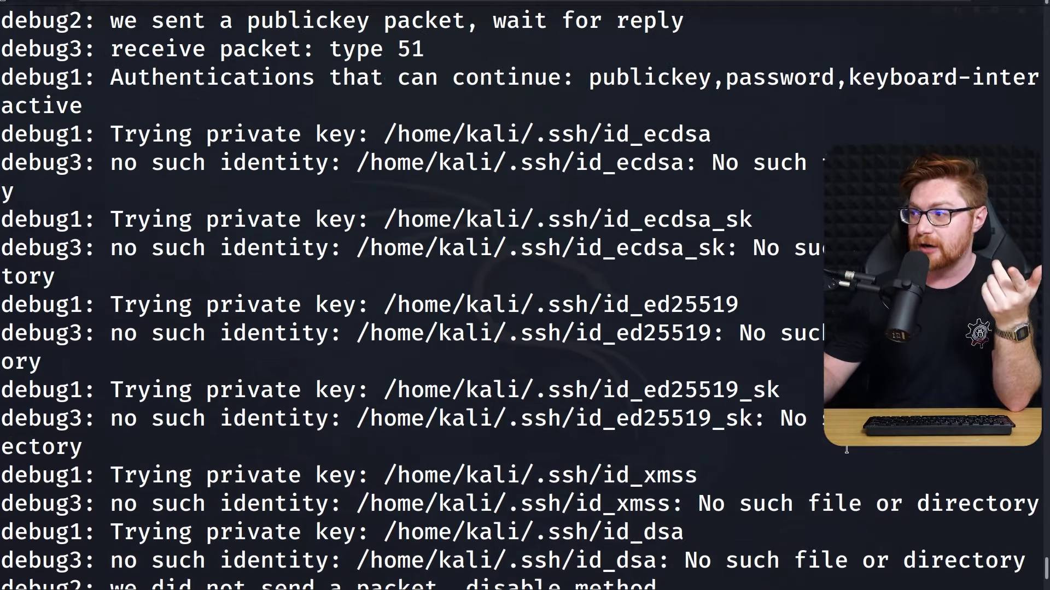
{"action": "scroll", "coordinate": [845, 448], "scroll_direction": "up", "scroll_amount": 1}
{"action": "scroll", "coordinate": [846, 448], "scroll_direction": "up", "scroll_amount": 2}
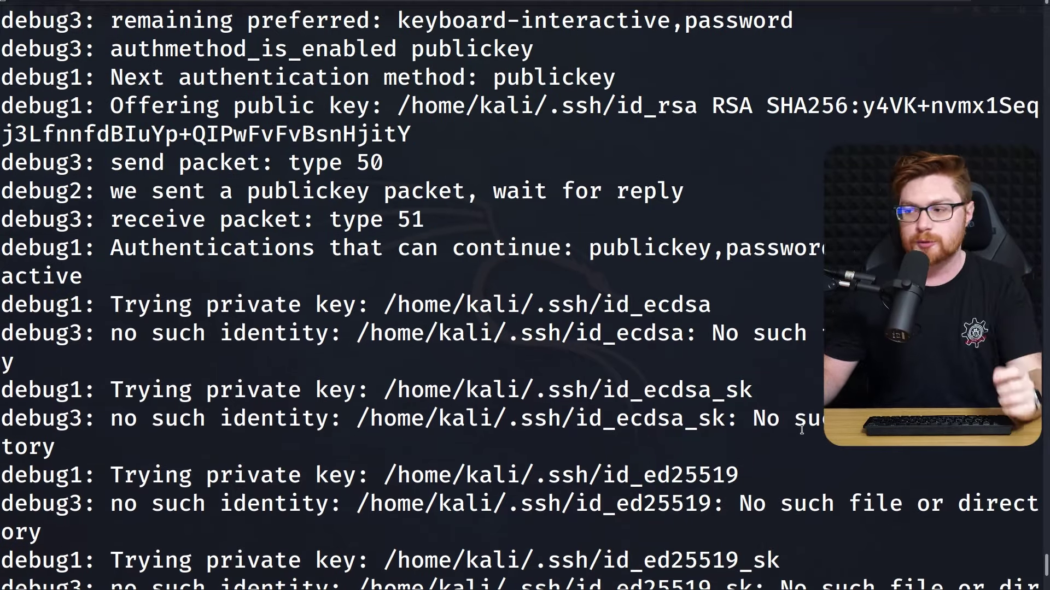
{"action": "left_click_drag", "start_coordinate": [109, 307], "coordinate": [464, 304]}
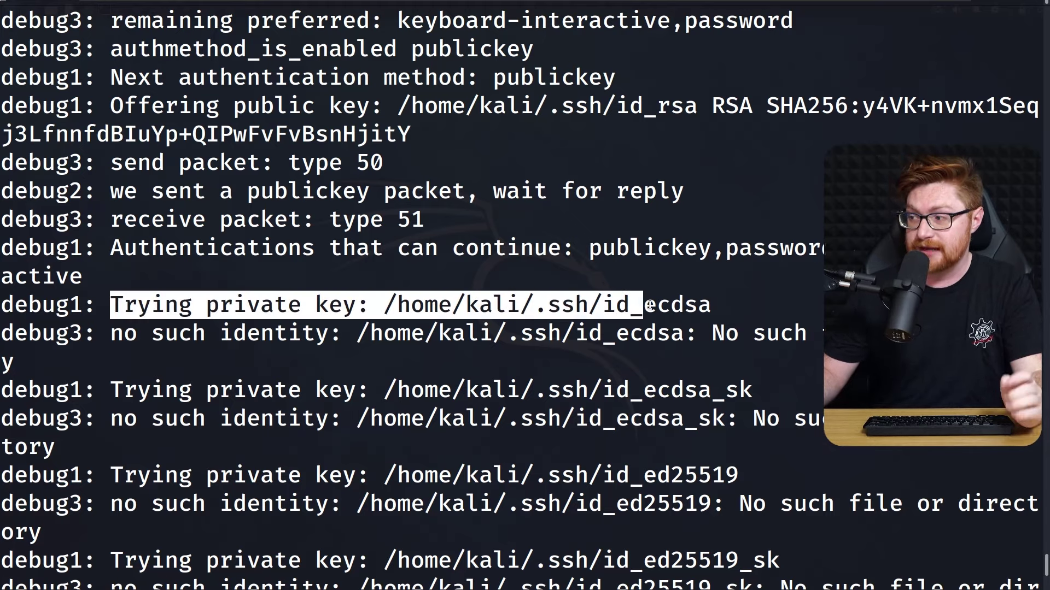
{"action": "left_click", "coordinate": [708, 304]}
{"action": "scroll", "coordinate": [605, 342], "scroll_direction": "down", "scroll_amount": 1}
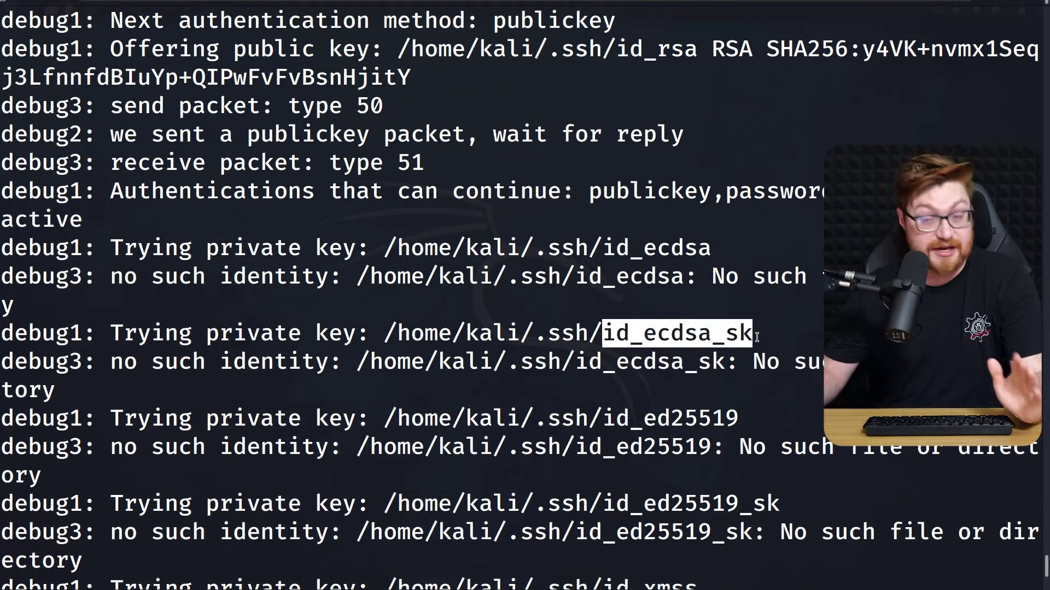
{"action": "scroll", "coordinate": [682, 361], "scroll_direction": "down", "scroll_amount": 3}
{"action": "left_click_drag", "start_coordinate": [616, 191], "coordinate": [730, 194]}
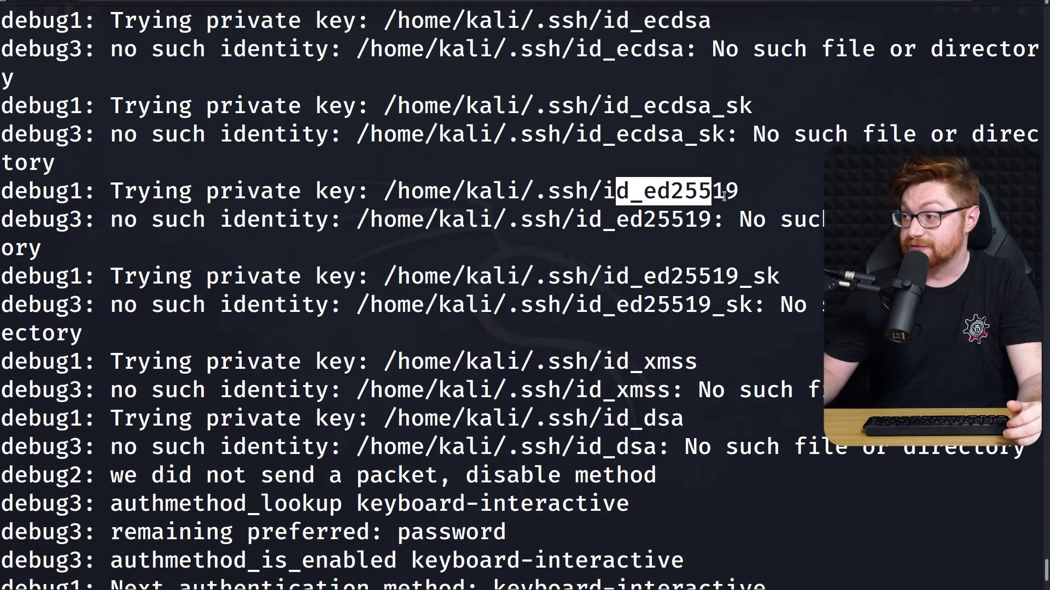
{"action": "left_click_drag", "start_coordinate": [628, 277], "coordinate": [726, 277]}
{"action": "scroll", "coordinate": [785, 304], "scroll_direction": "down", "scroll_amount": 1}
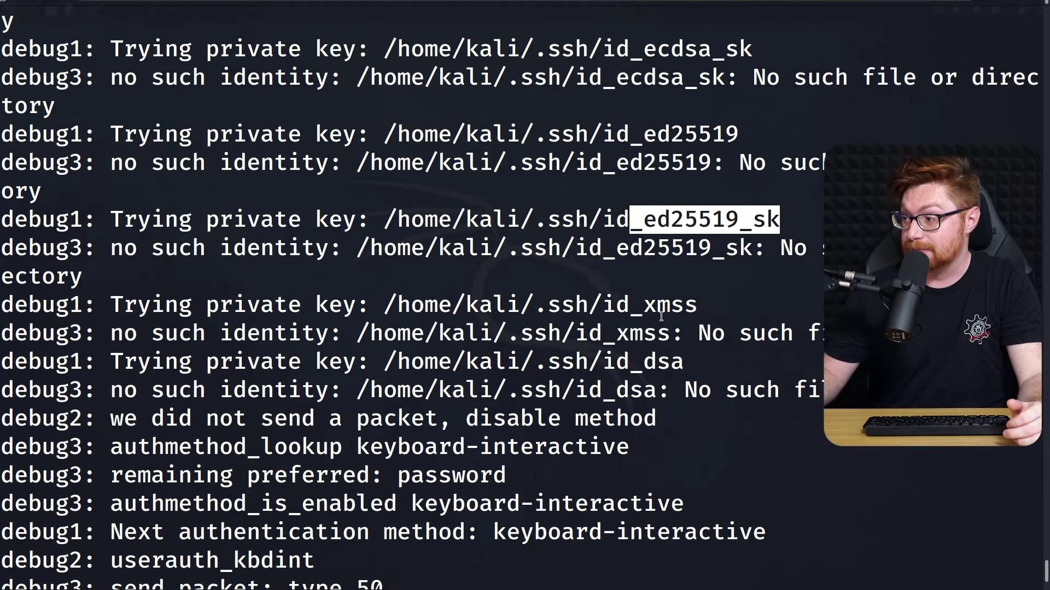
{"action": "mouse_move", "coordinate": [589, 305]}
{"action": "left_mouse_down"}
{"action": "mouse_move", "coordinate": [669, 305]}
{"action": "mouse_move", "coordinate": [576, 305]}
{"action": "left_mouse_up"}
{"action": "scroll", "coordinate": [683, 324], "scroll_direction": "down", "scroll_amount": 1}
{"action": "scroll", "coordinate": [713, 375], "scroll_direction": "down", "scroll_amount": 1}
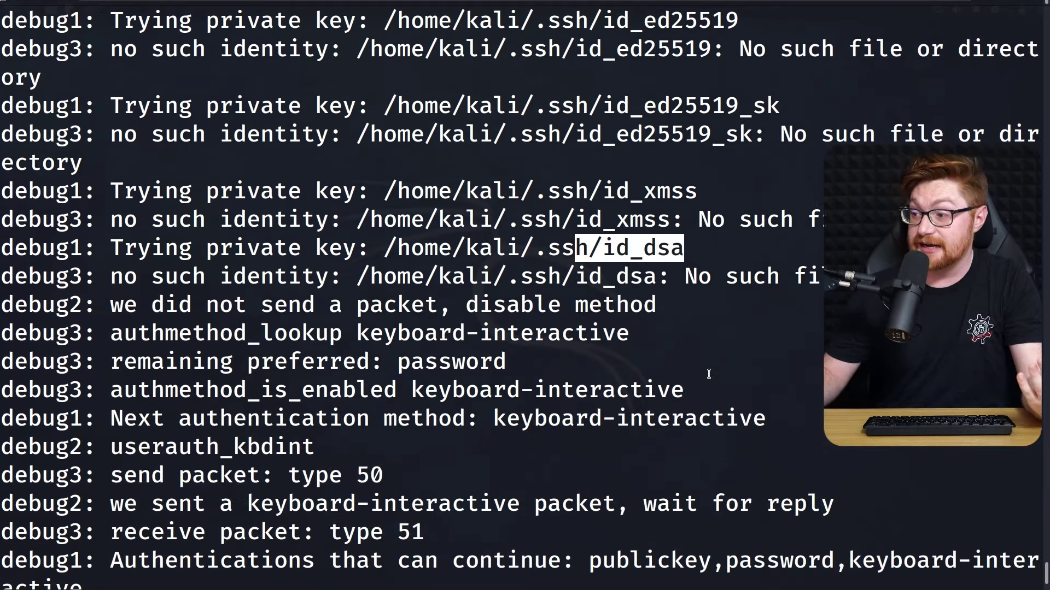
{"action": "scroll", "coordinate": [790, 386], "scroll_direction": "down", "scroll_amount": 1}
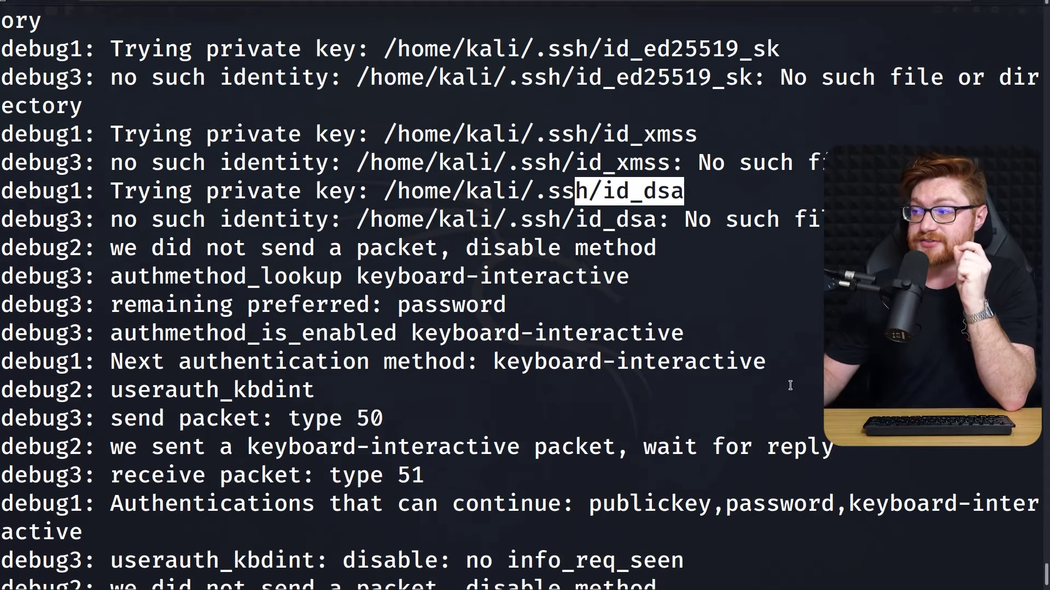